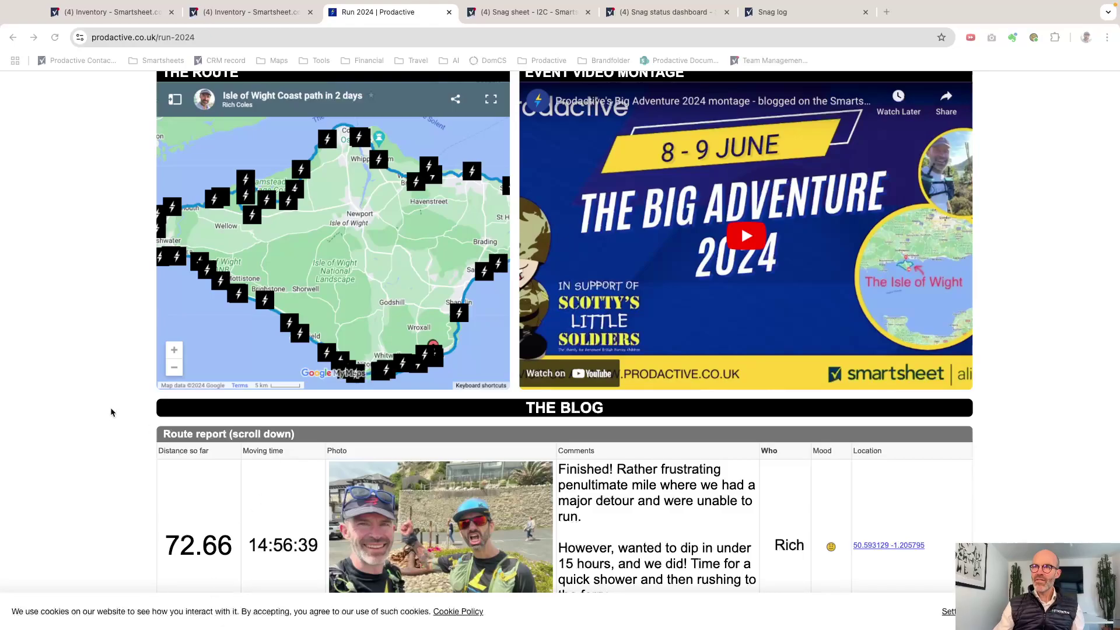
scroll(114, 408, down, 2)
scroll(114, 407, up, 2)
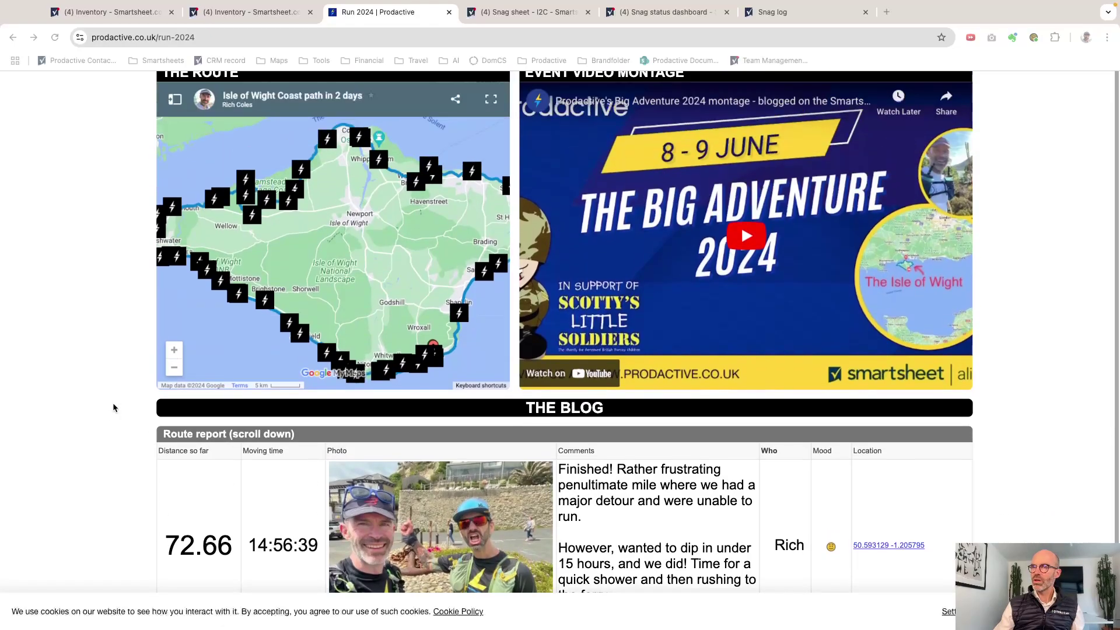
scroll(110, 362, up, 10)
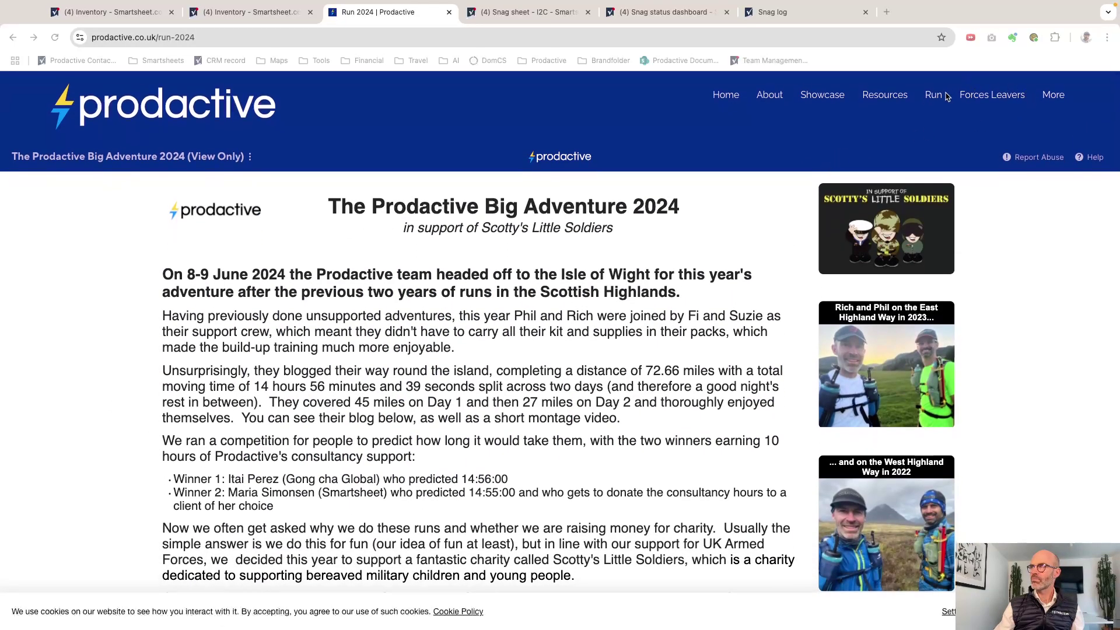
mouse_move(935, 98)
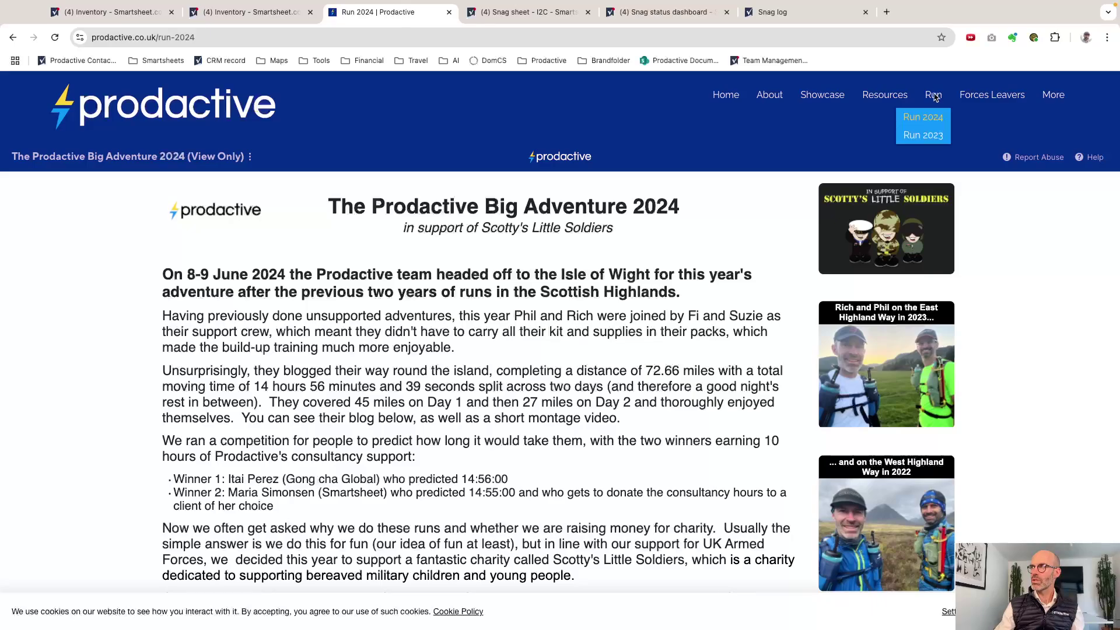
scroll(986, 327, down, 9)
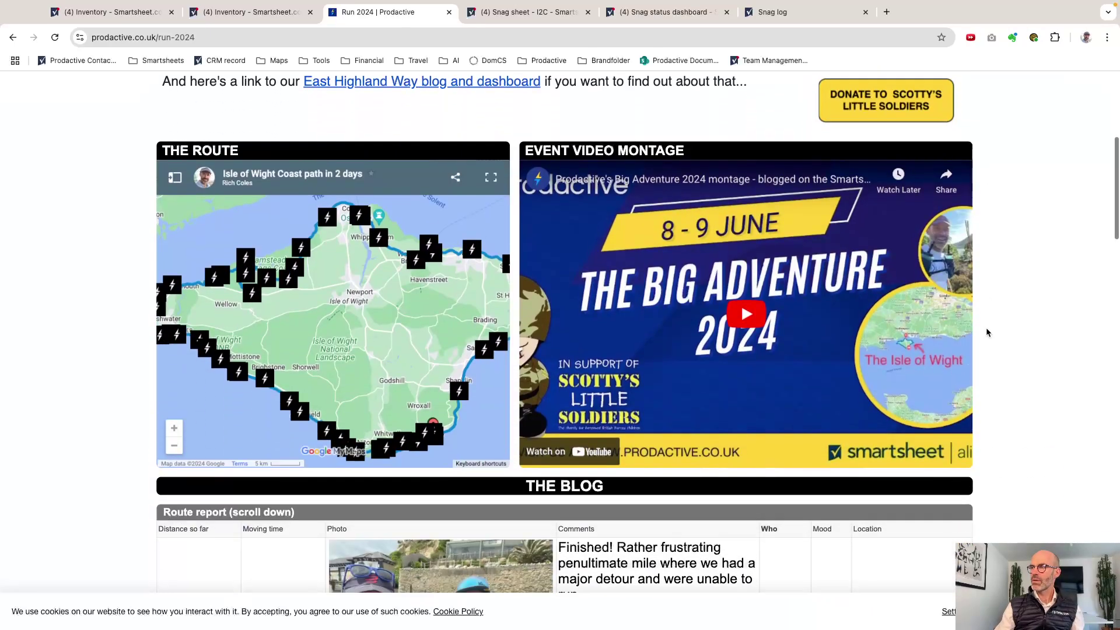
scroll(986, 332, down, 4)
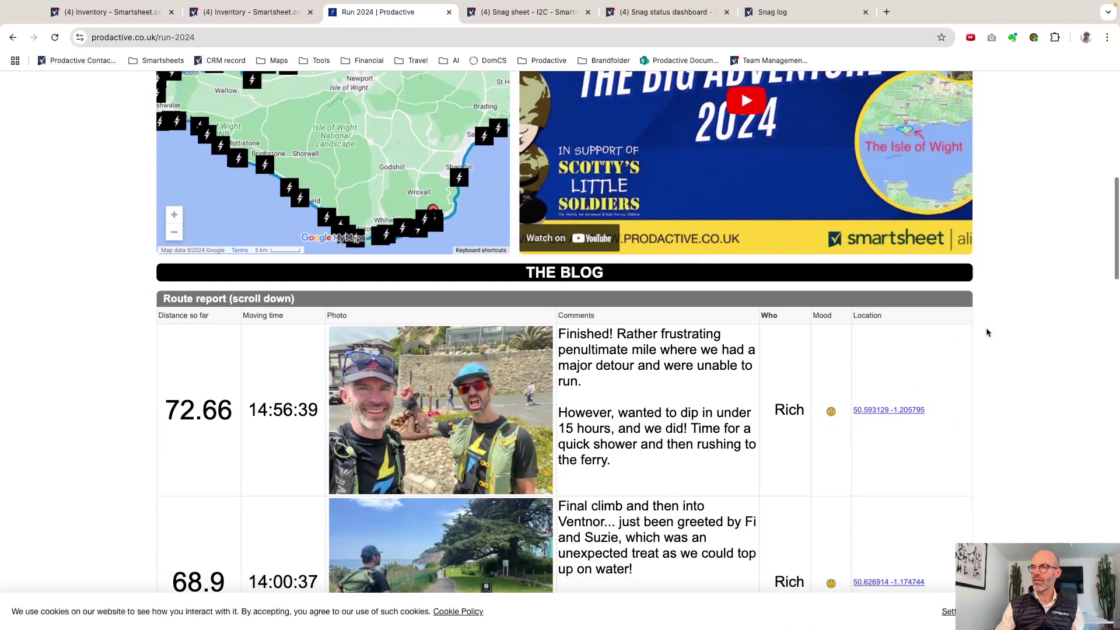
scroll(987, 332, down, 3)
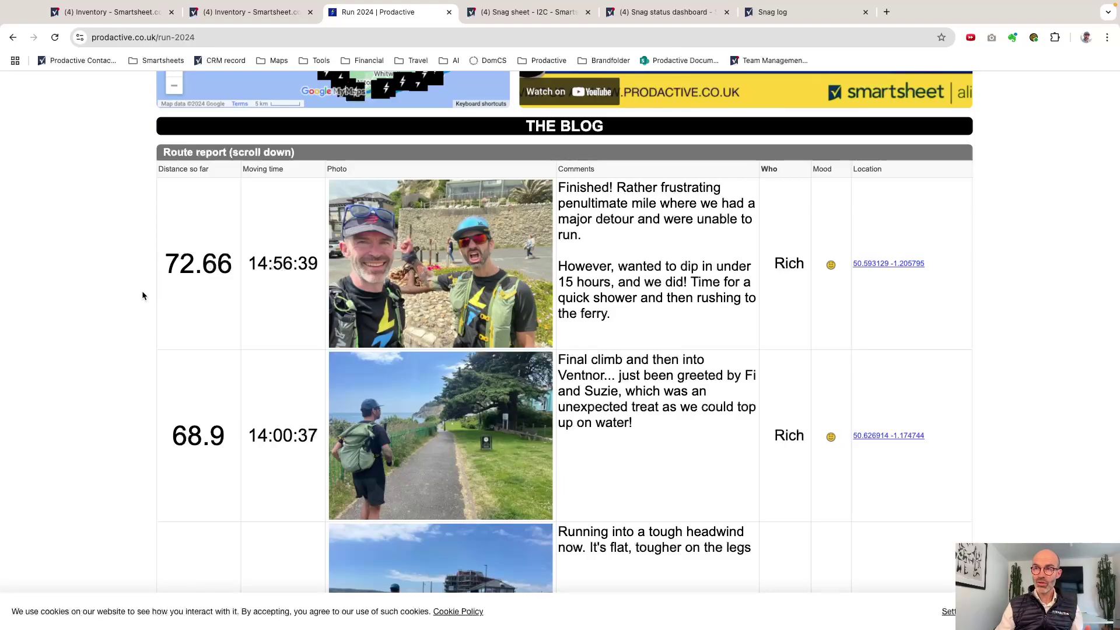
scroll(133, 336, down, 12)
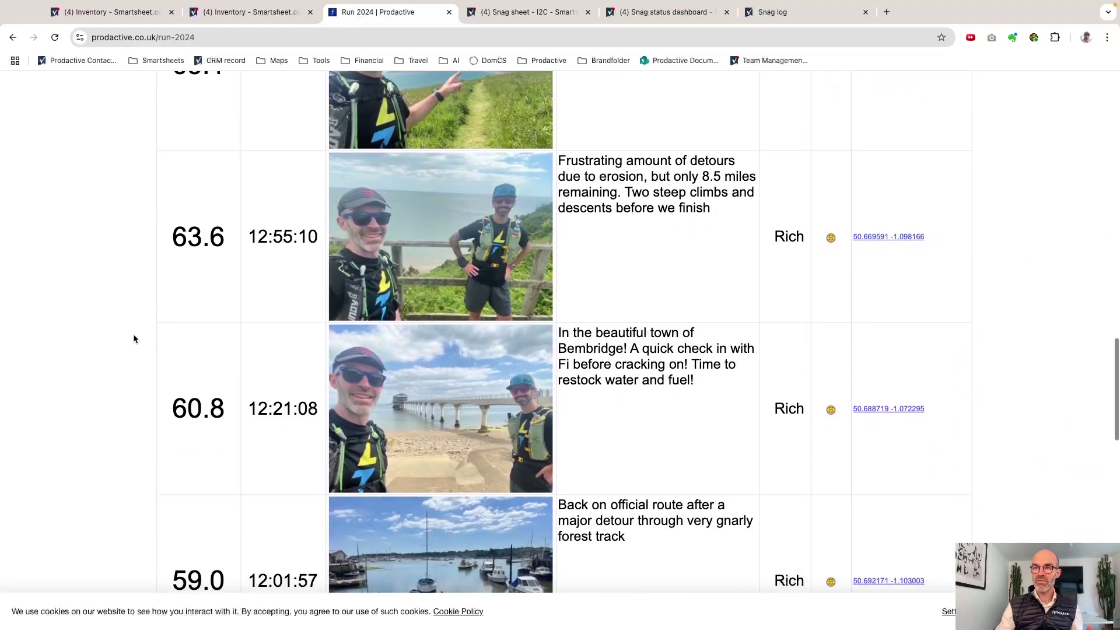
scroll(134, 435, down, 3)
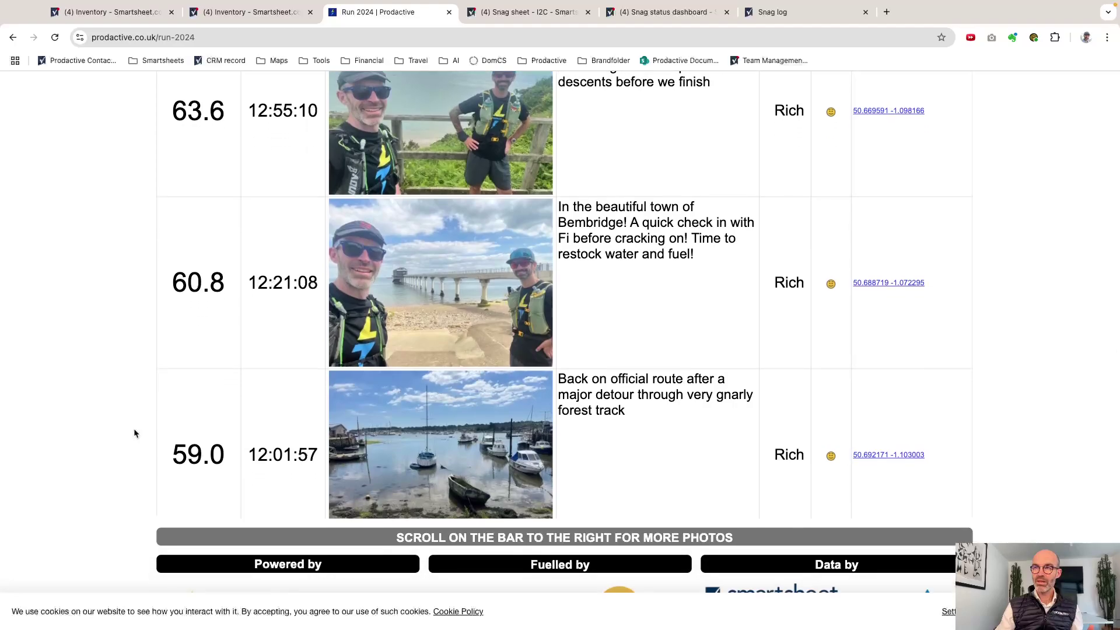
scroll(134, 433, up, 7)
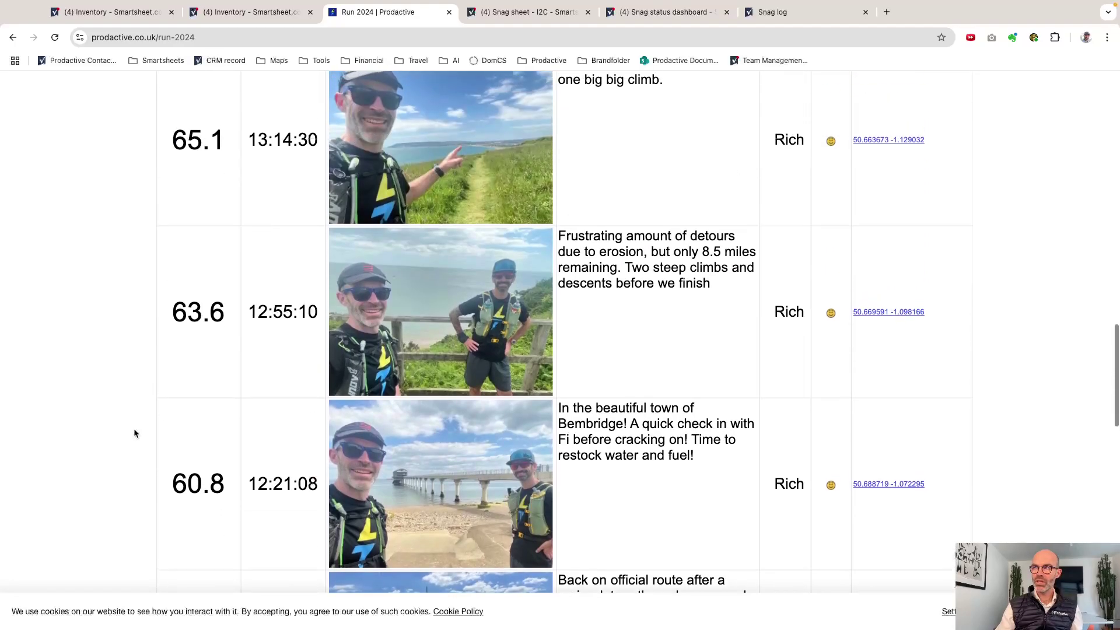
scroll(134, 433, up, 9)
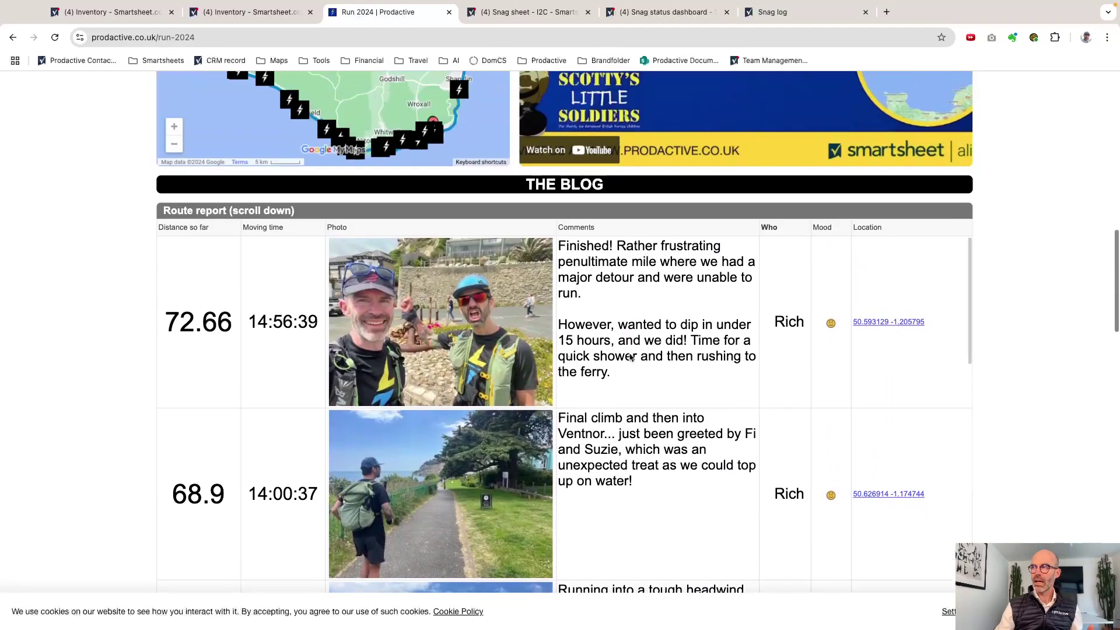
Map the 72.66 entry's location, zoomed out to the whole Isle of Wight, then return to the Run 2024 blog.
click(891, 322)
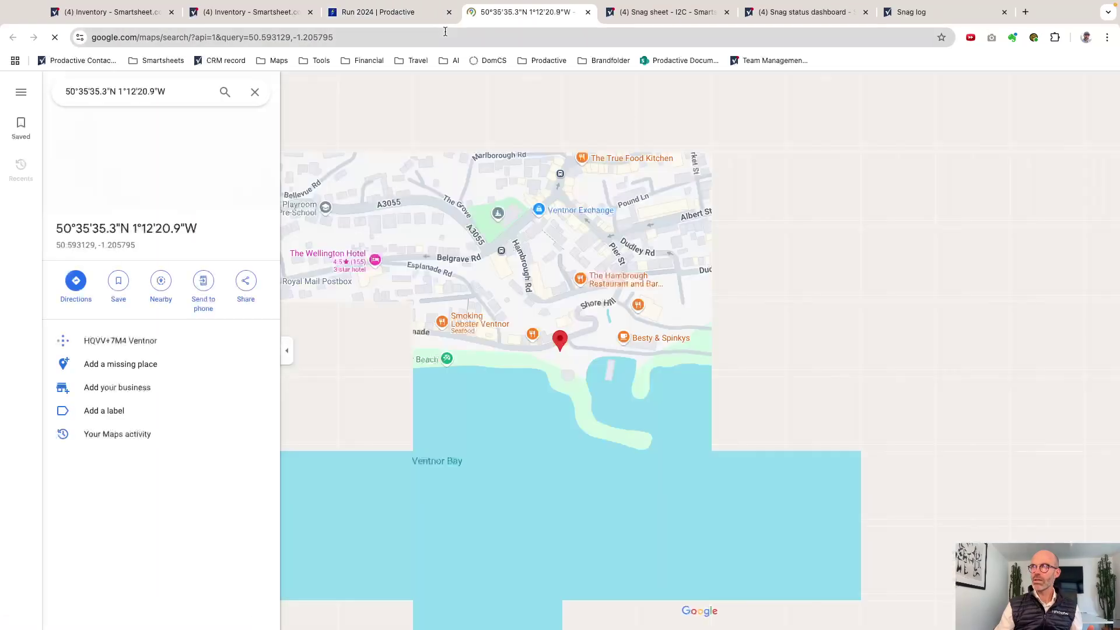
scroll(542, 294, down, 5)
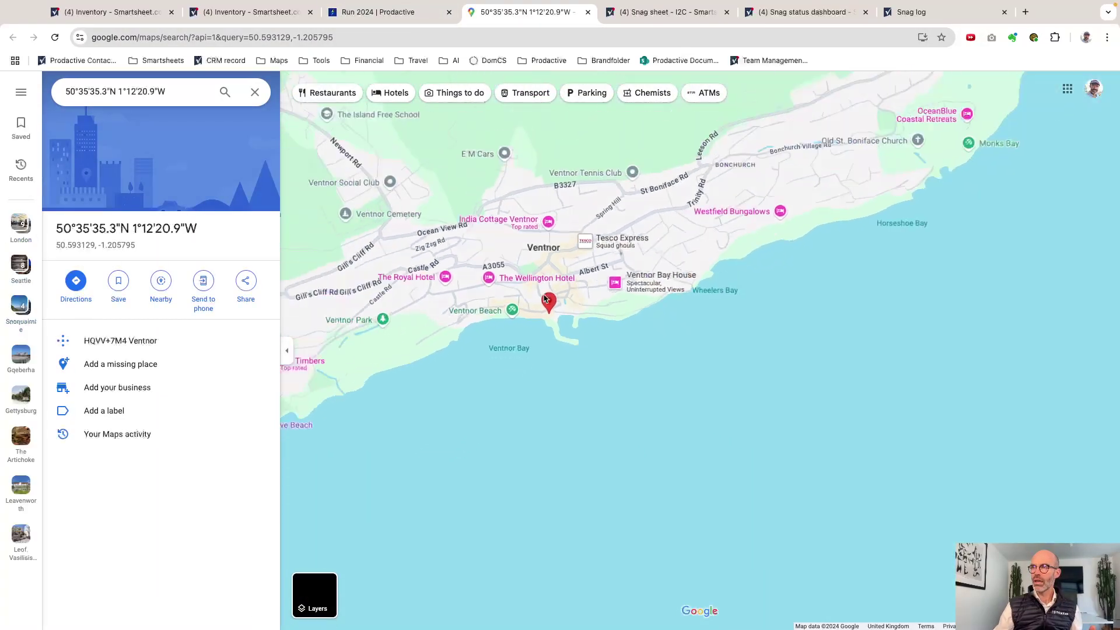
scroll(543, 298, down, 5)
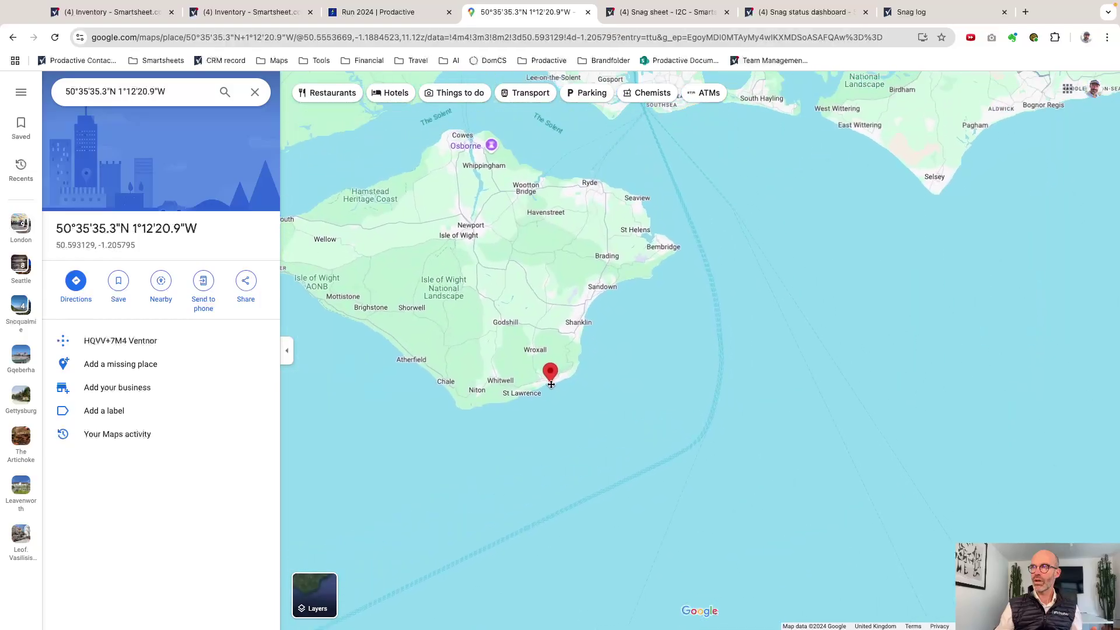
click(406, 15)
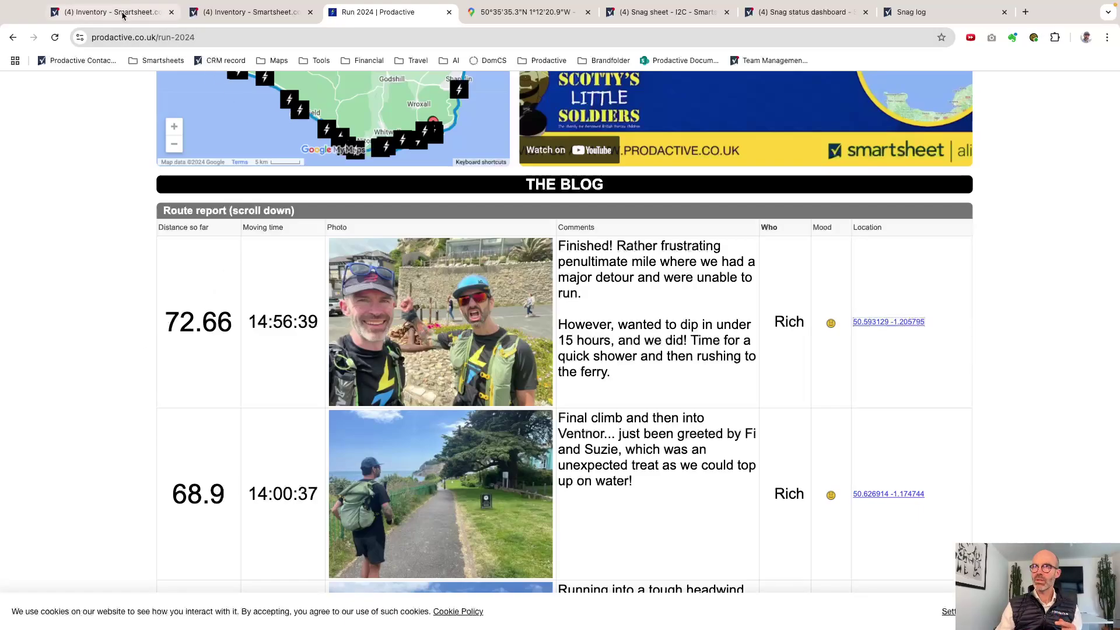
Check the Vantage row's attachments in the Inventory grid, then view the Inventory board grouped by manufacturer.
click(215, 13)
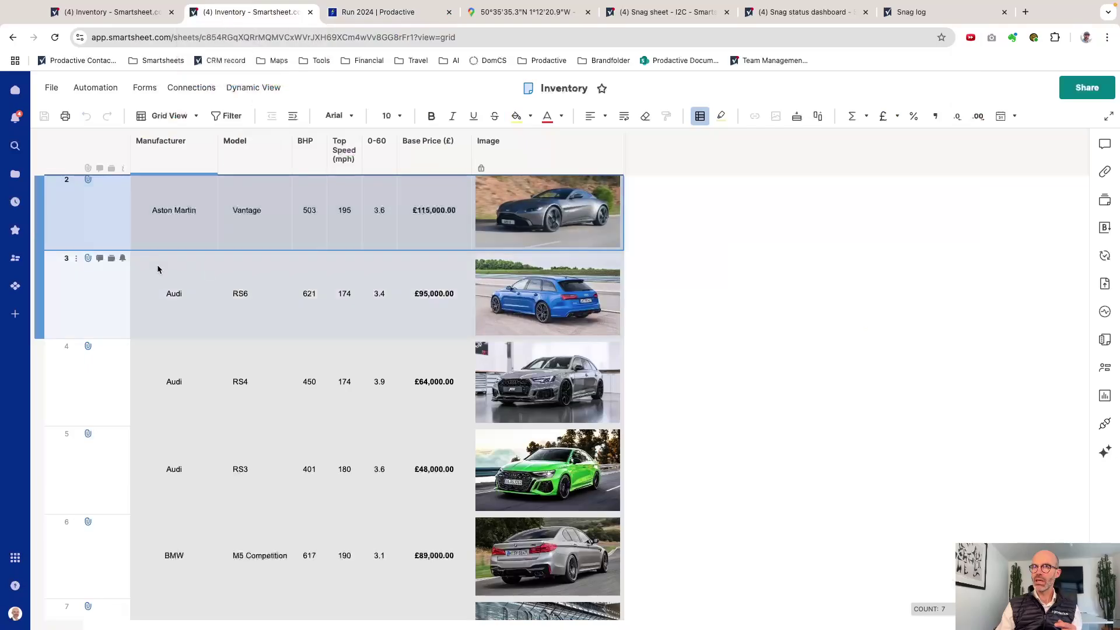
scroll(90, 204, up, 1)
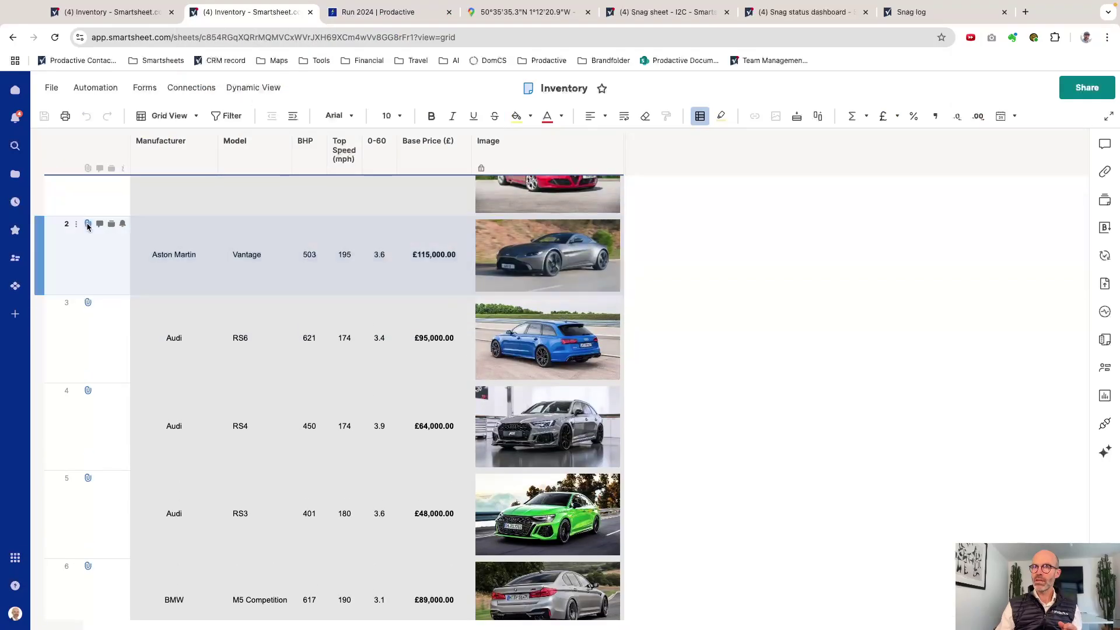
click(88, 225)
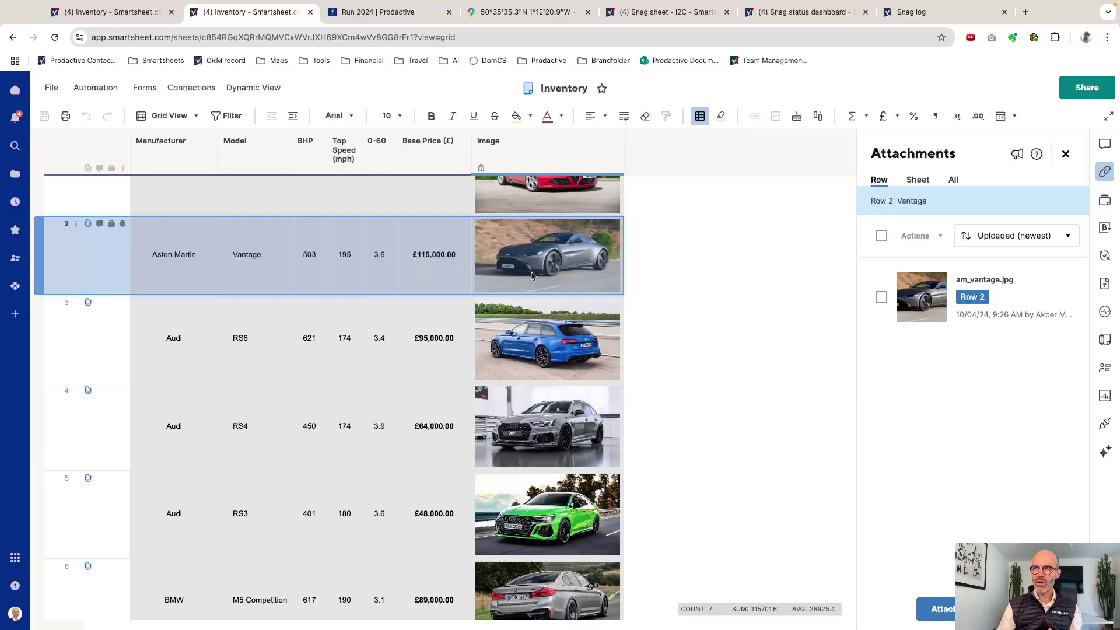
click(120, 12)
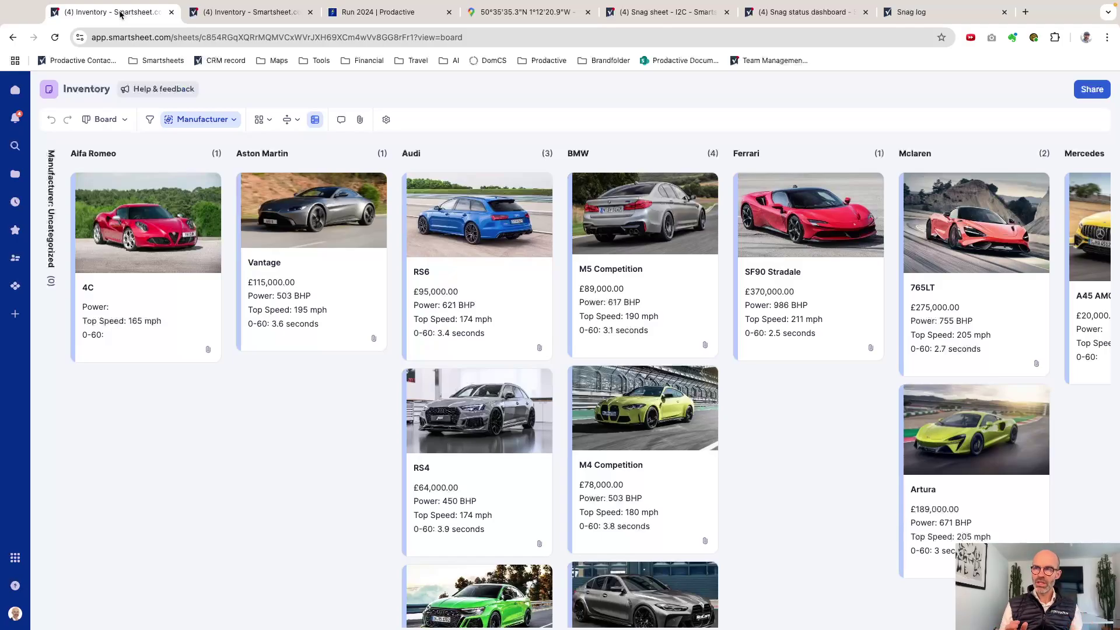
In Snag sheet - I2C, look over the tiling, mastic, door stopper and damp patch snags.
mouse_move(121, 1)
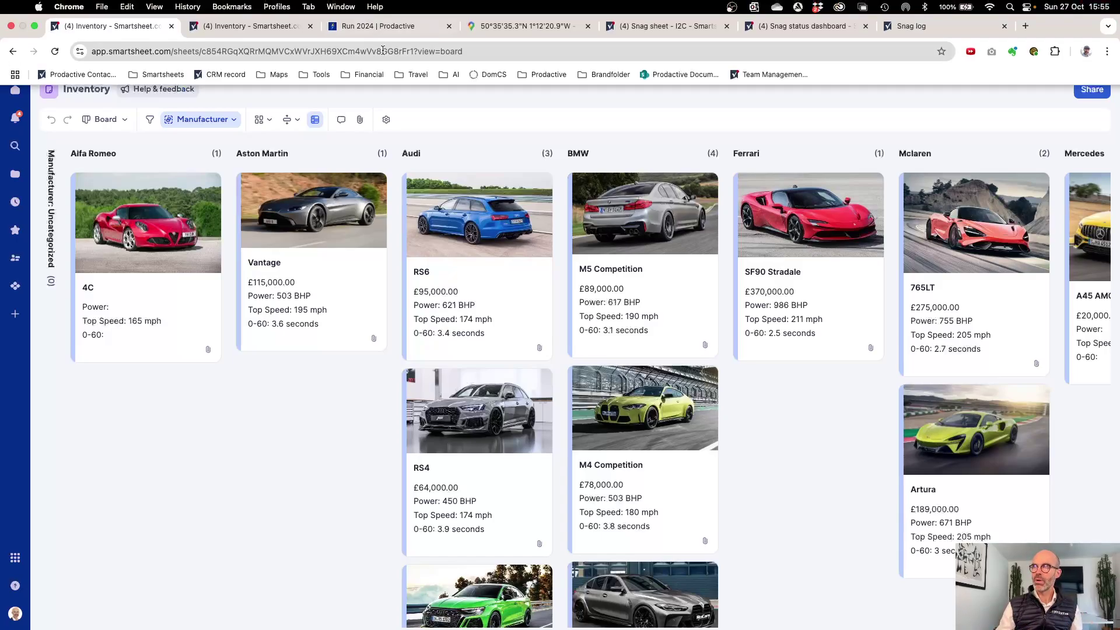
click(640, 30)
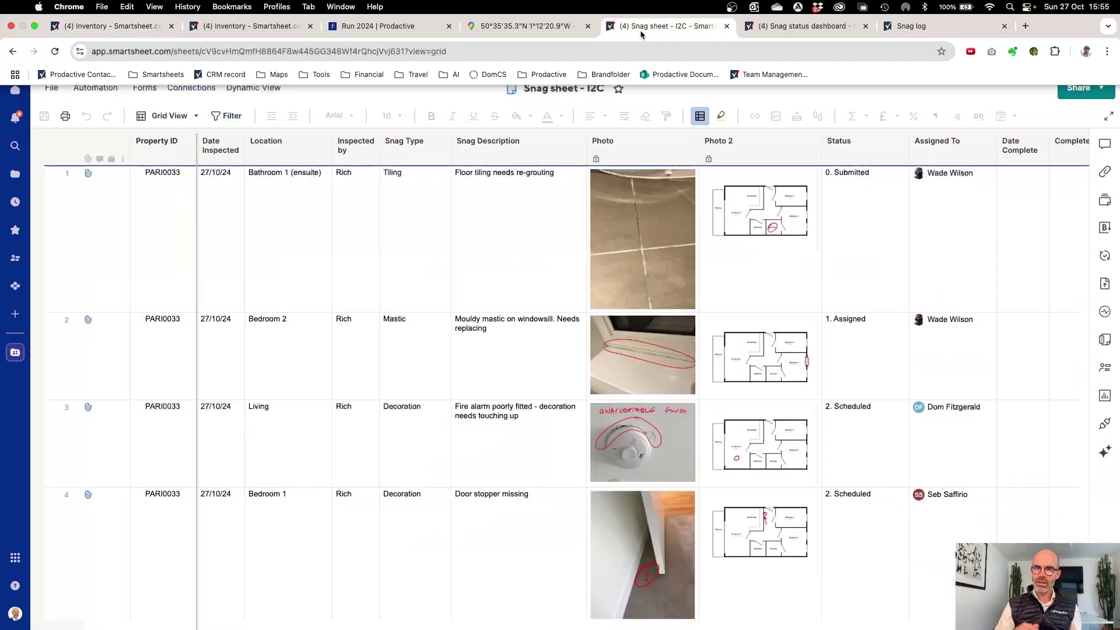
click(474, 221)
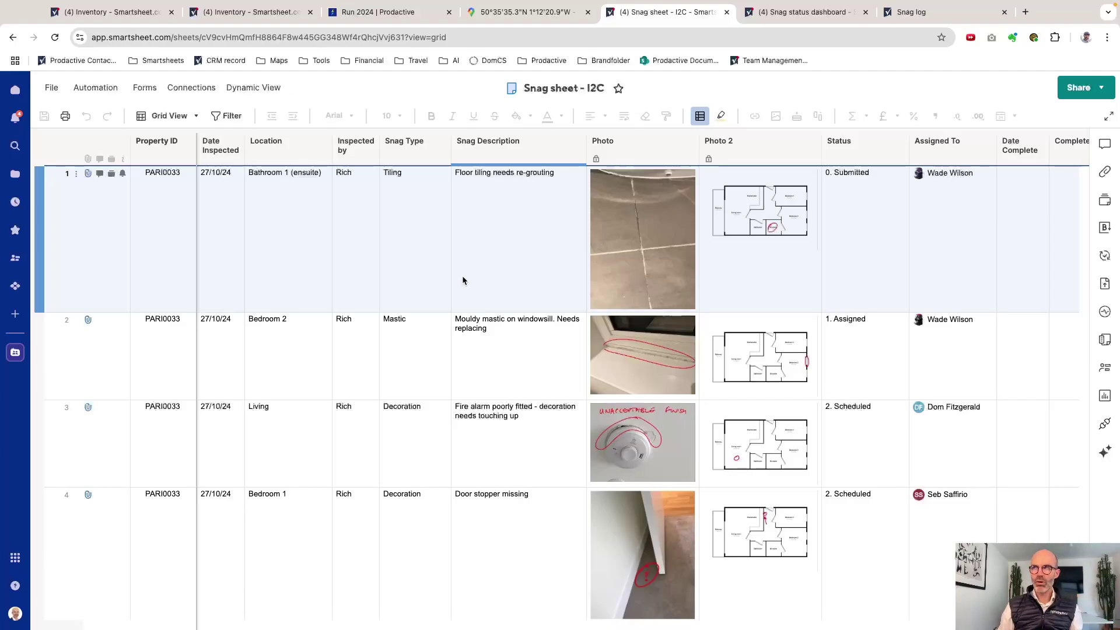
click(500, 325)
click(647, 341)
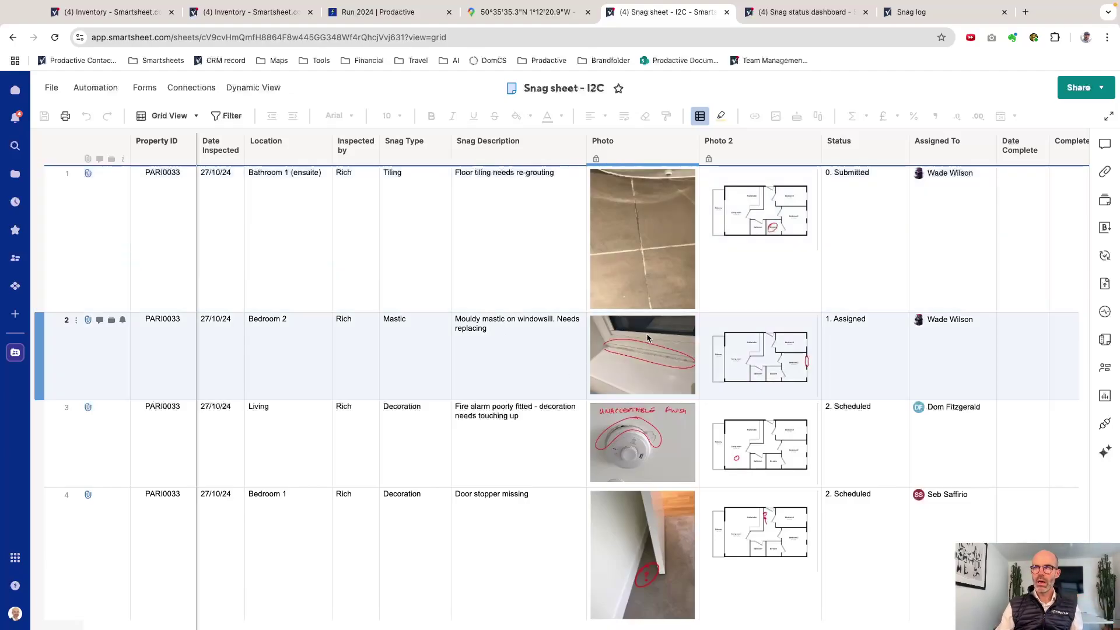
scroll(641, 343, down, 1)
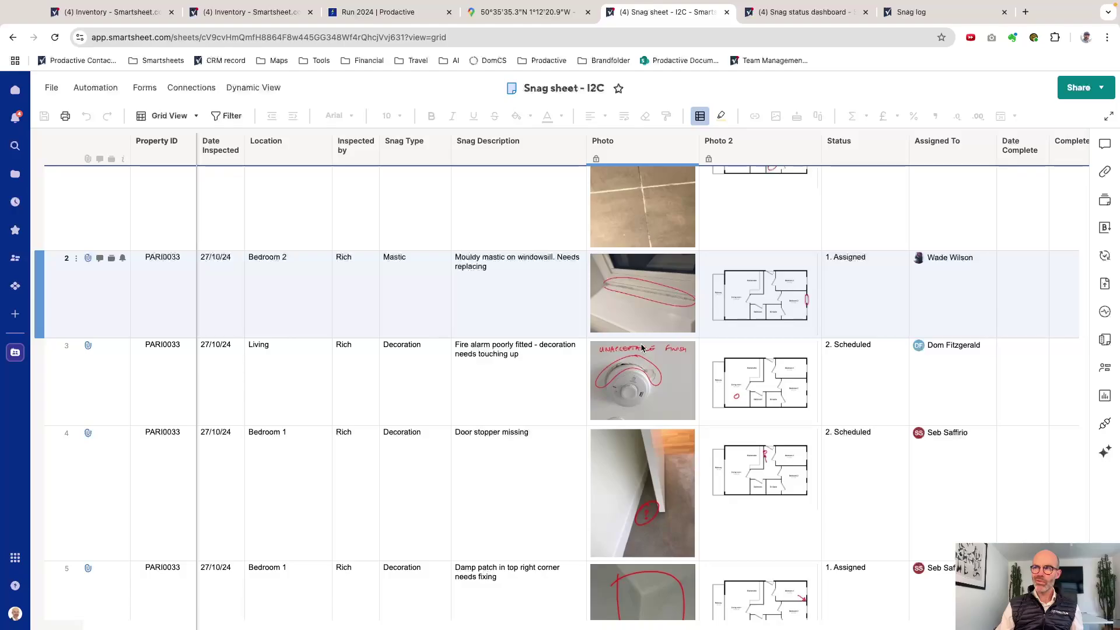
scroll(641, 348, down, 1)
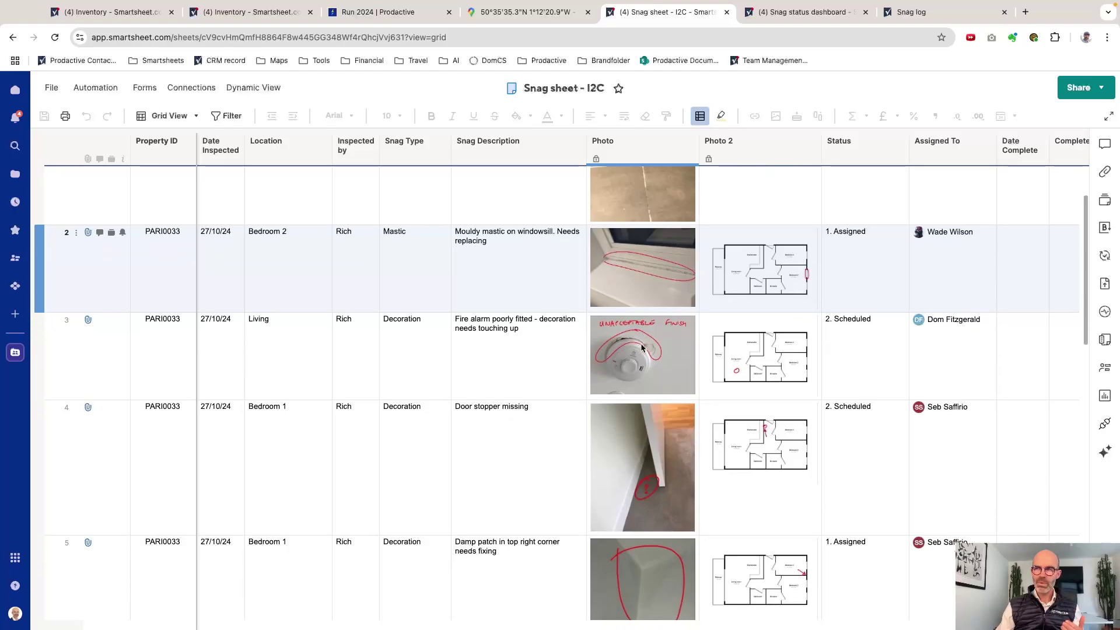
click(622, 478)
click(533, 576)
scroll(533, 576, down, 3)
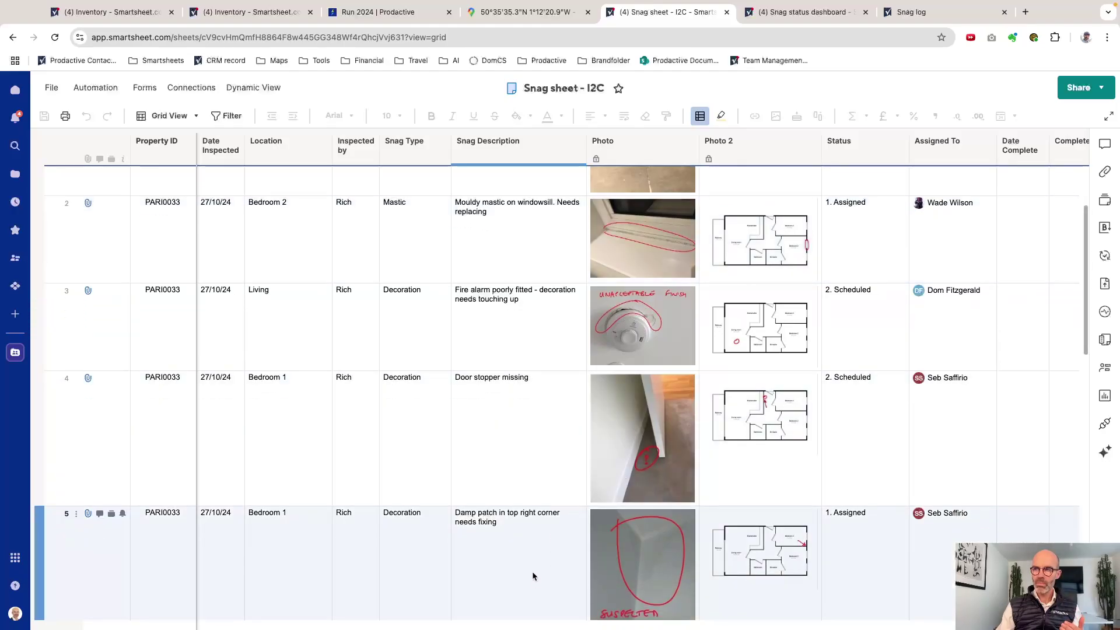
scroll(532, 571, up, 5)
Show row 1's floor tiling snag attachments, glancing at the Snag status dashboard and back.
click(578, 443)
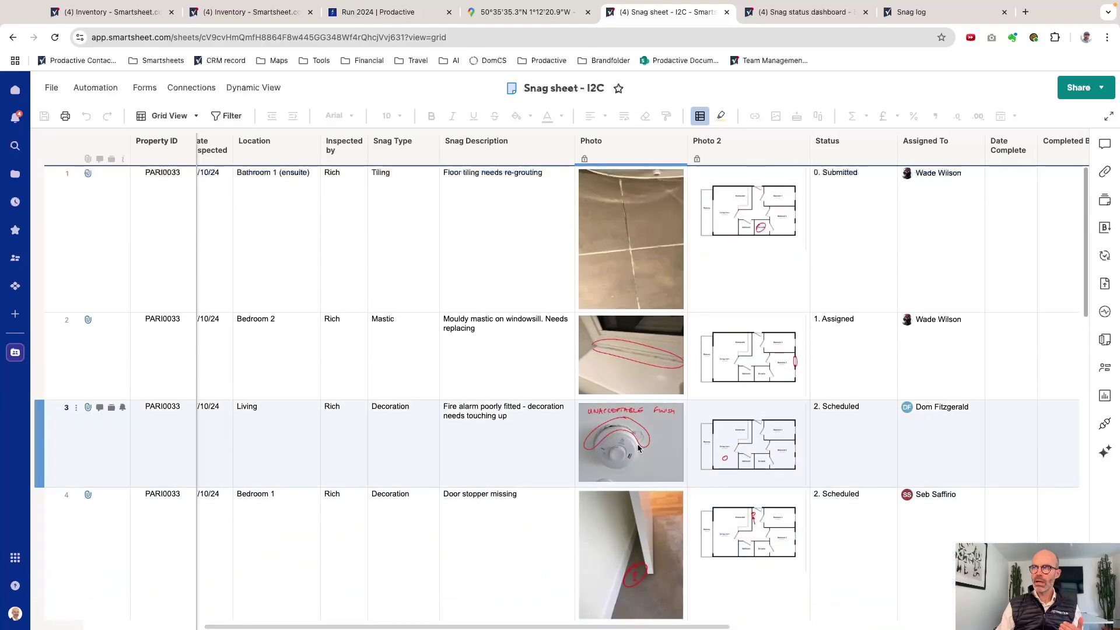
click(642, 257)
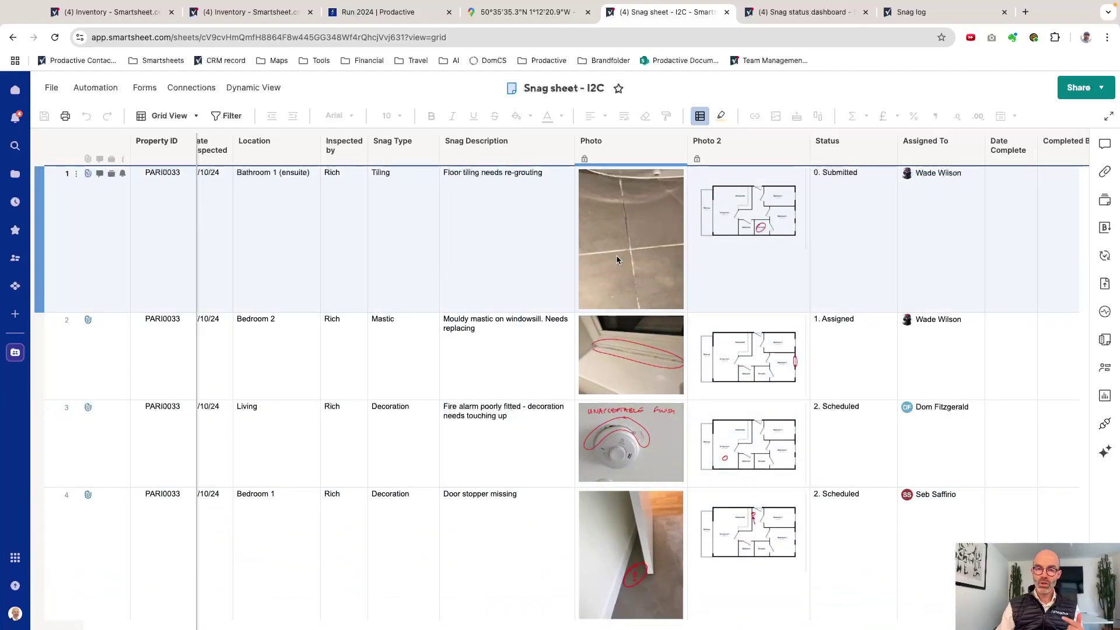
click(368, 201)
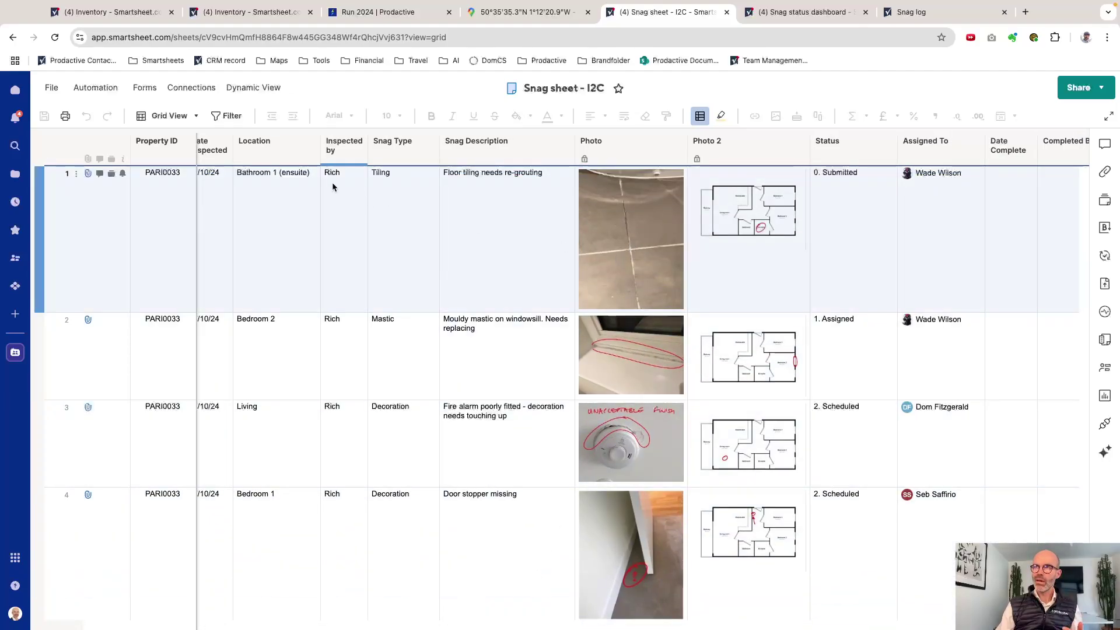
scroll(303, 209, left, 1)
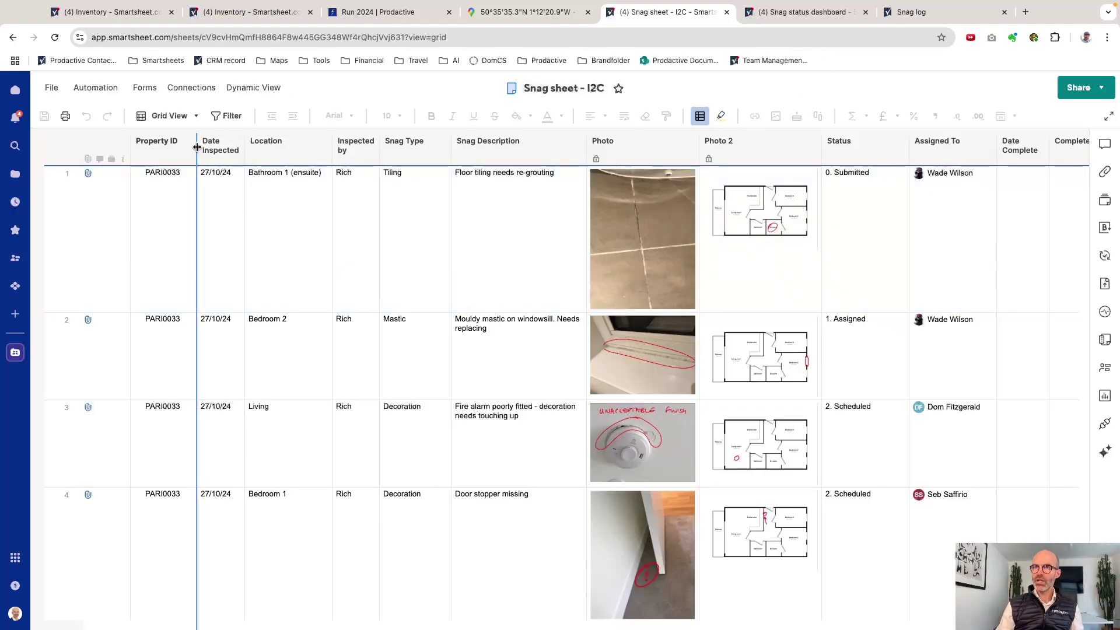
click(89, 176)
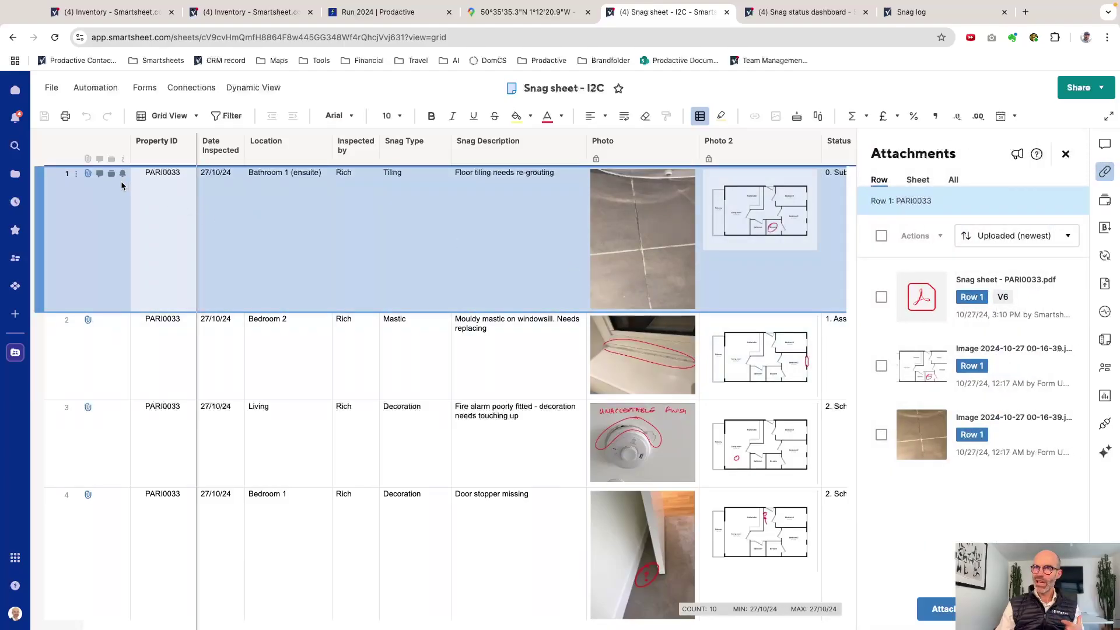
mouse_move(89, 175)
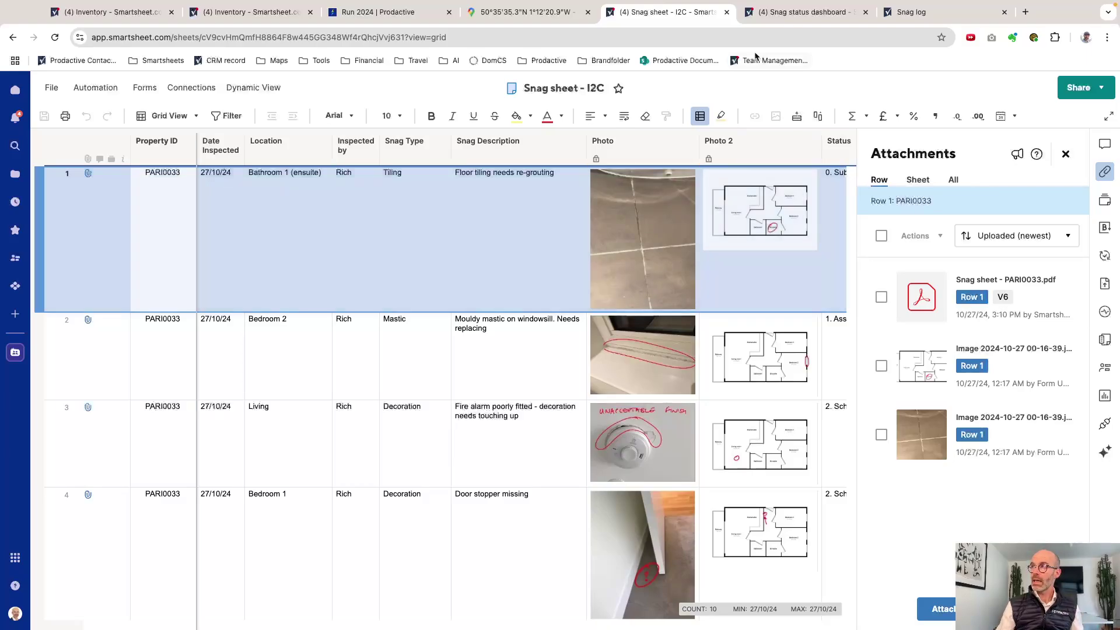
click(791, 19)
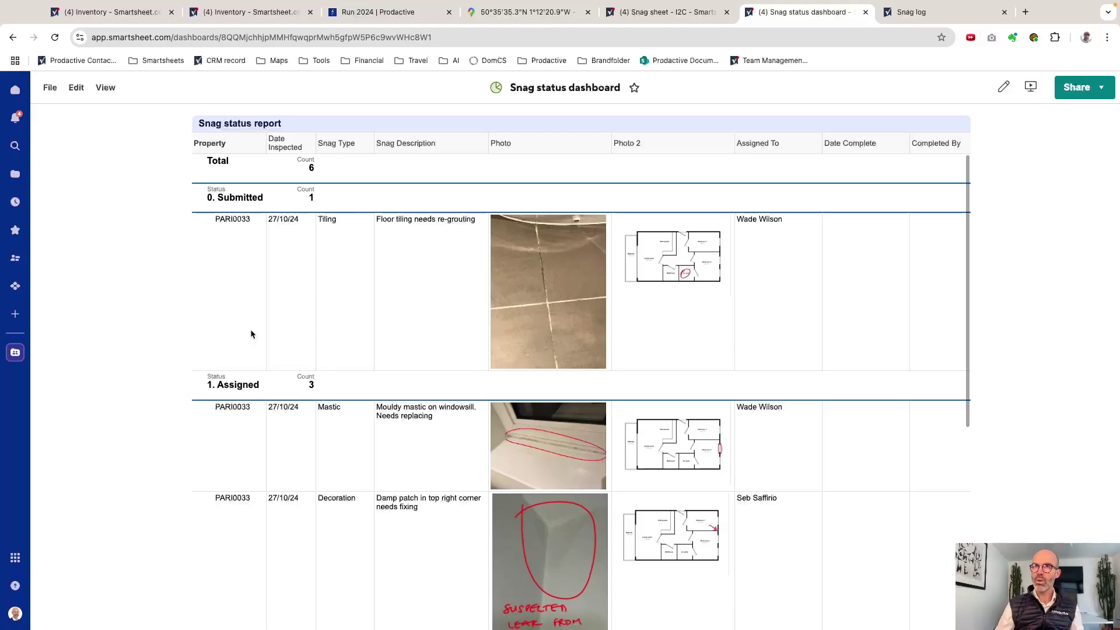
click(665, 12)
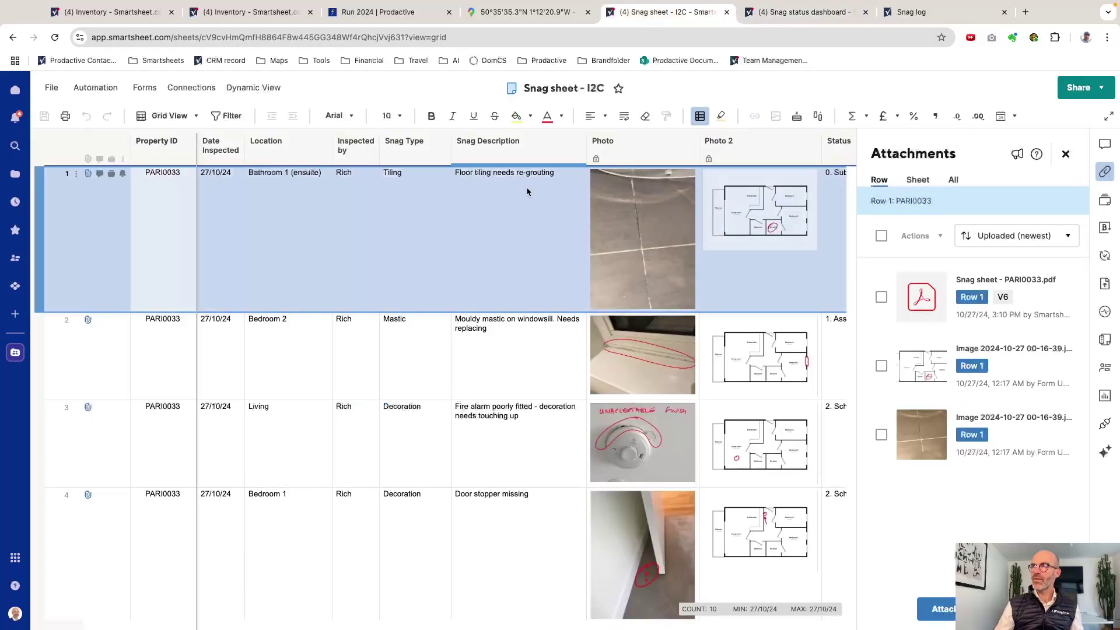
Open and scroll through Snag sheet - PARI0033.pdf, then bring up the blank Snag log form.
click(1005, 284)
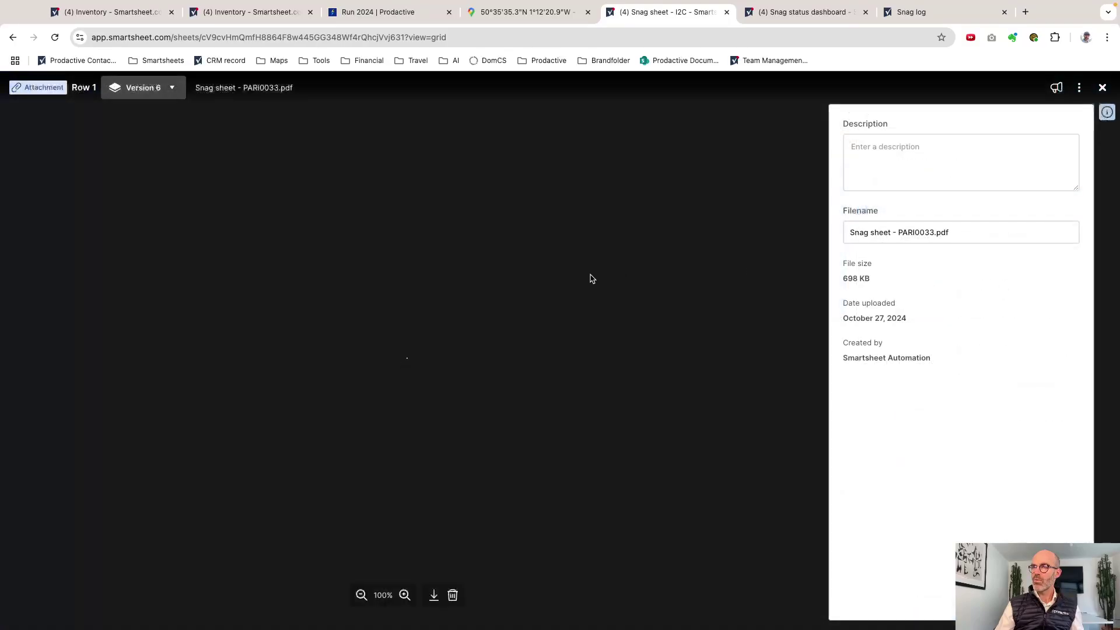
scroll(530, 327, up, 5)
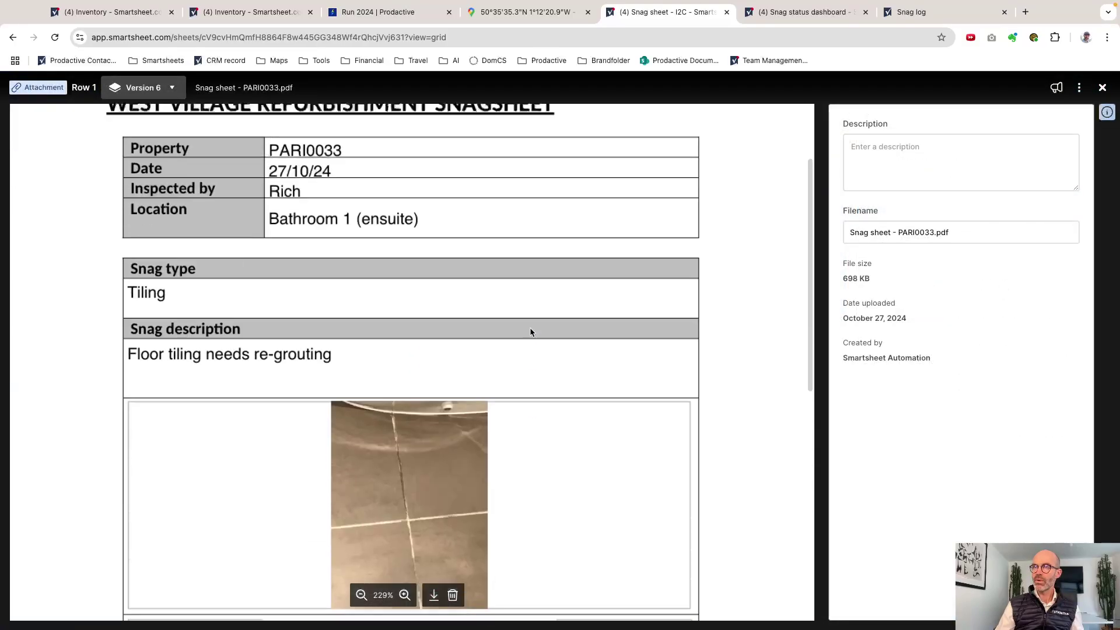
scroll(529, 332, down, 5)
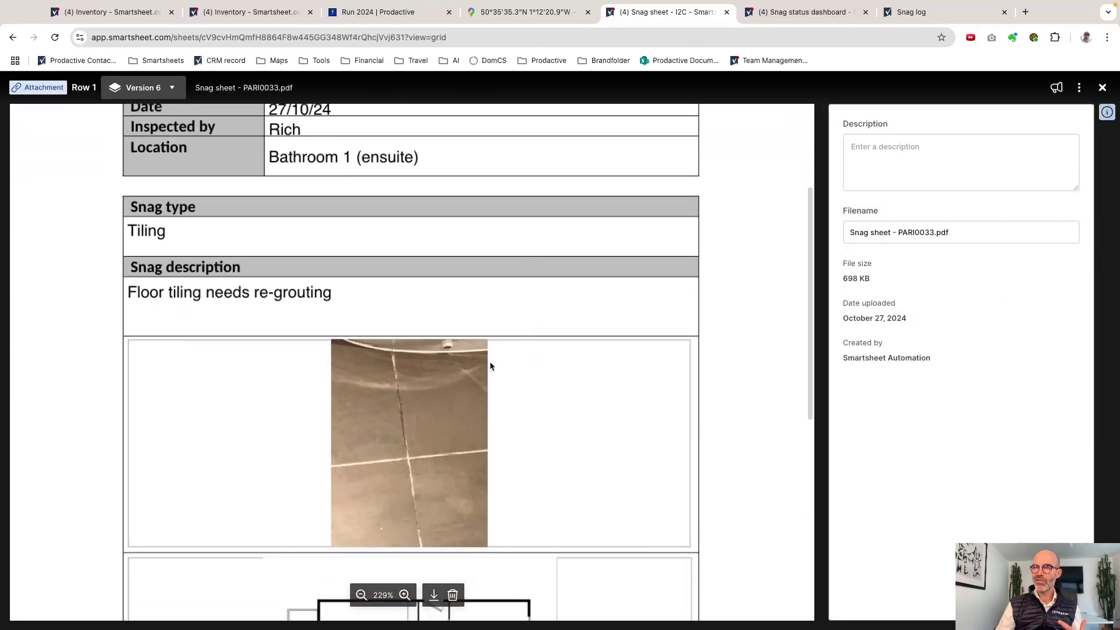
scroll(490, 500, down, 2)
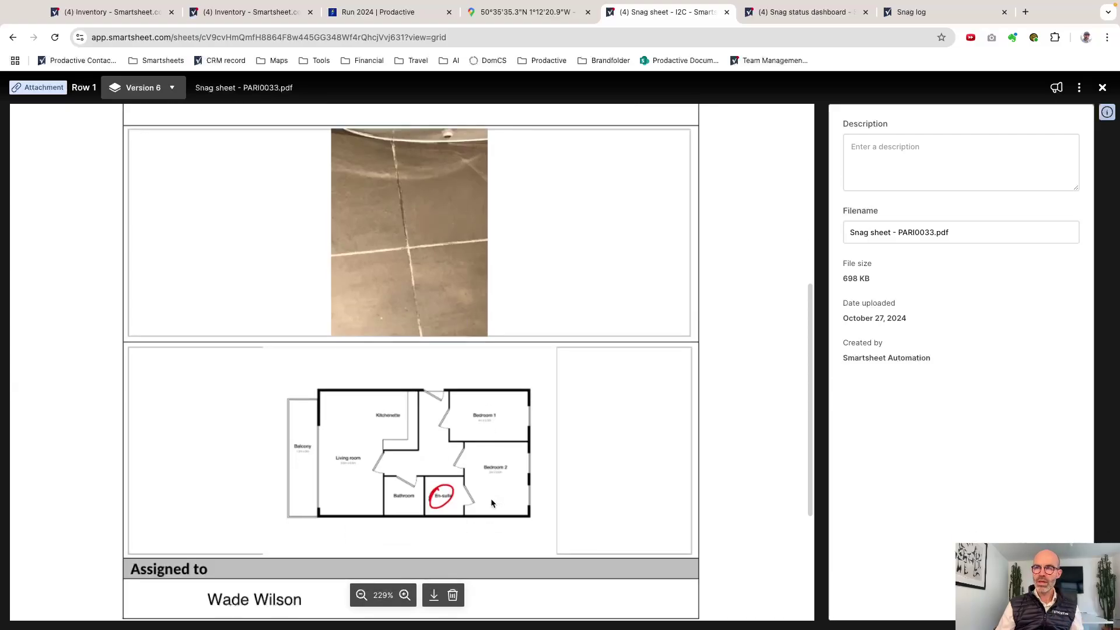
scroll(491, 502, up, 5)
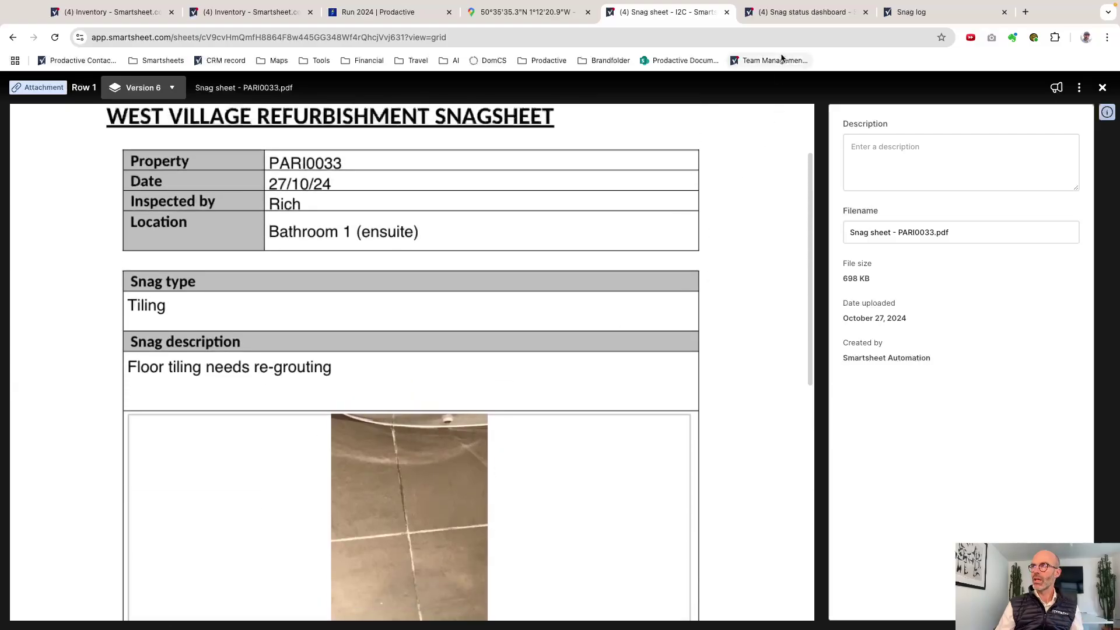
click(914, 17)
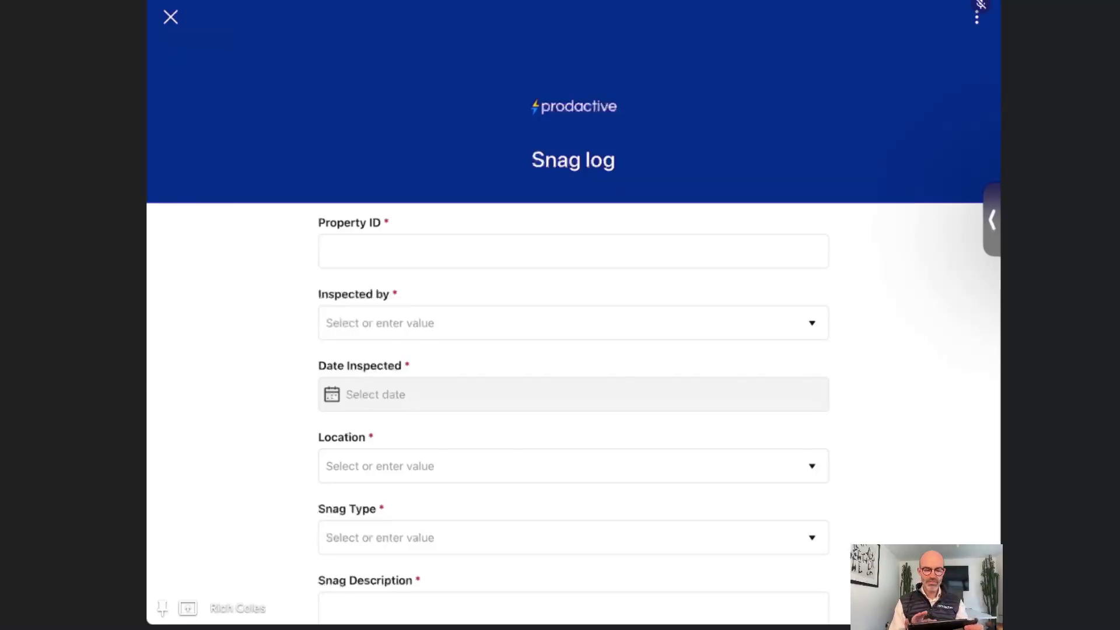
Enter property ID PARI0033, the inspector's name and Date Inspected 27/10/24 on the Snag log form.
click(574, 251)
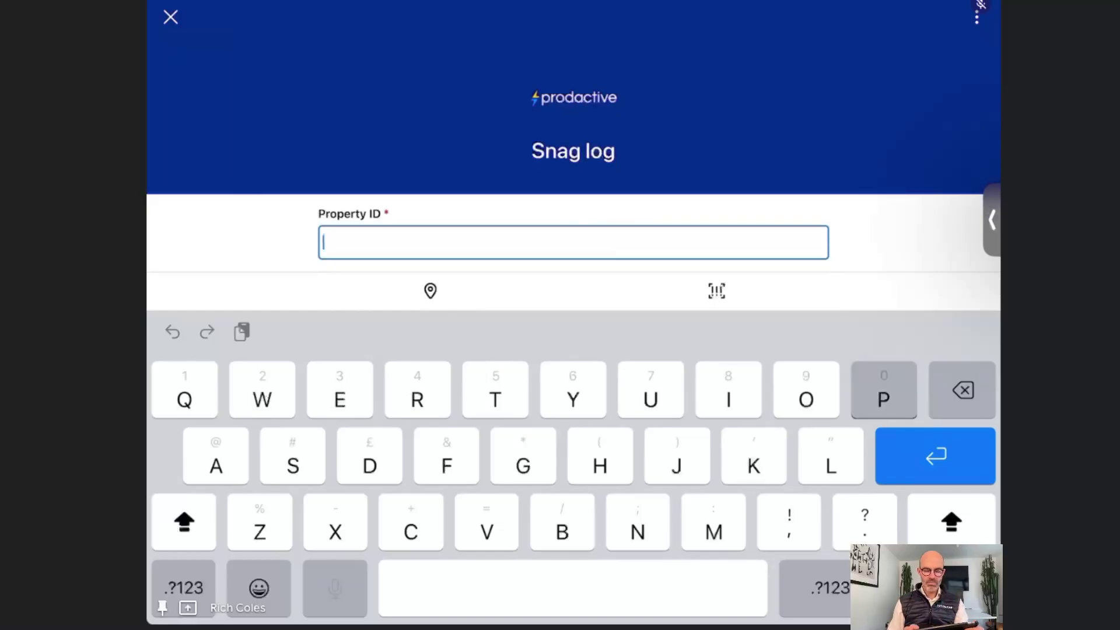
text(PA)
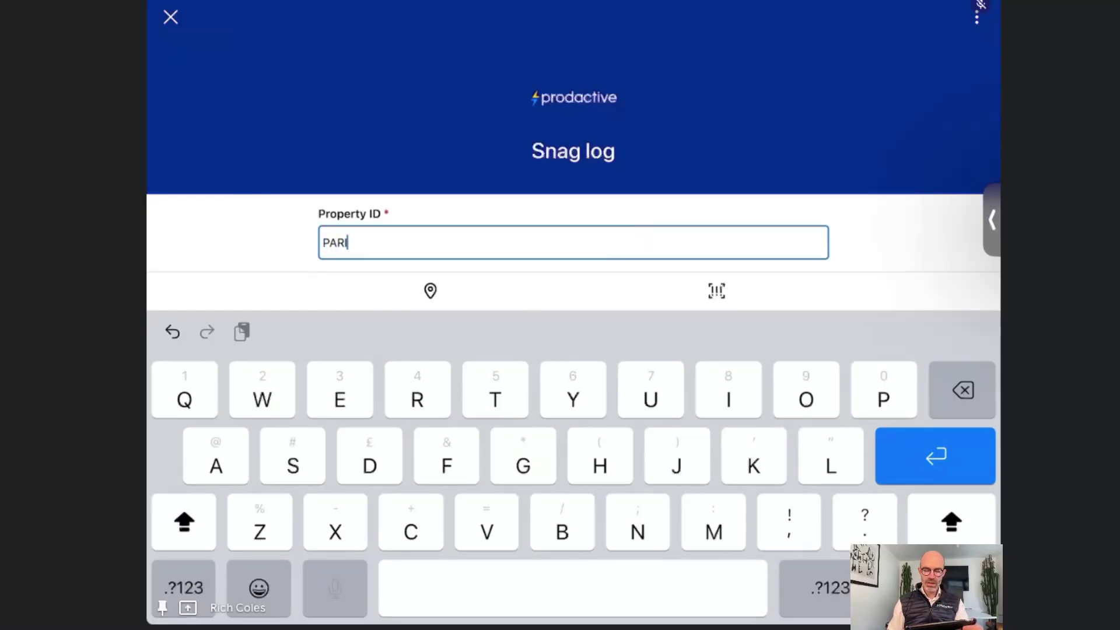
text(RI00)
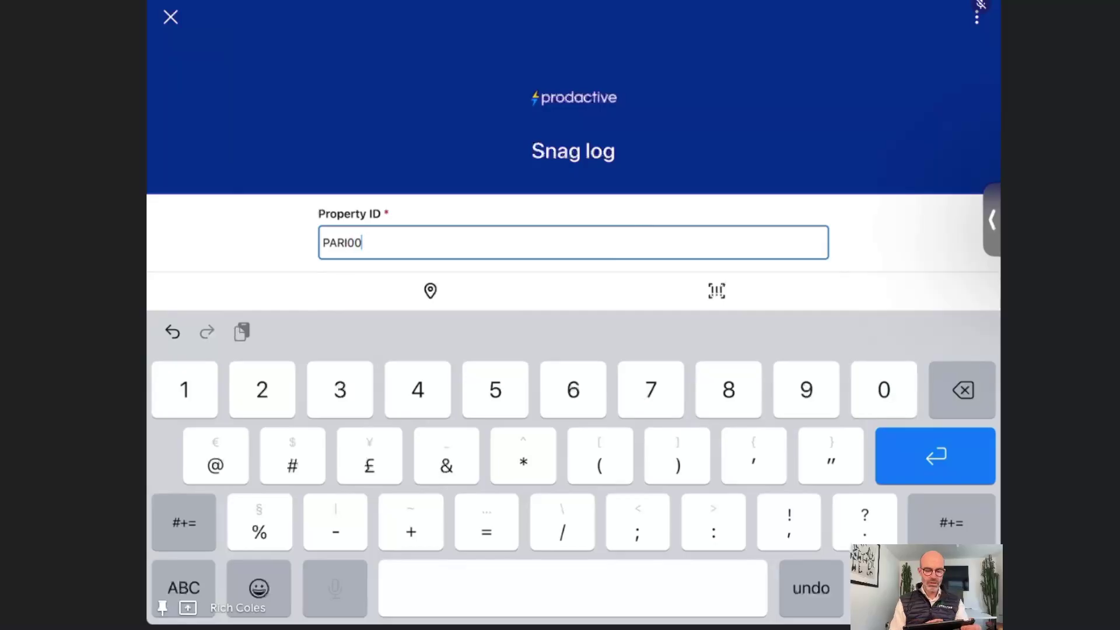
text(33)
key(Return)
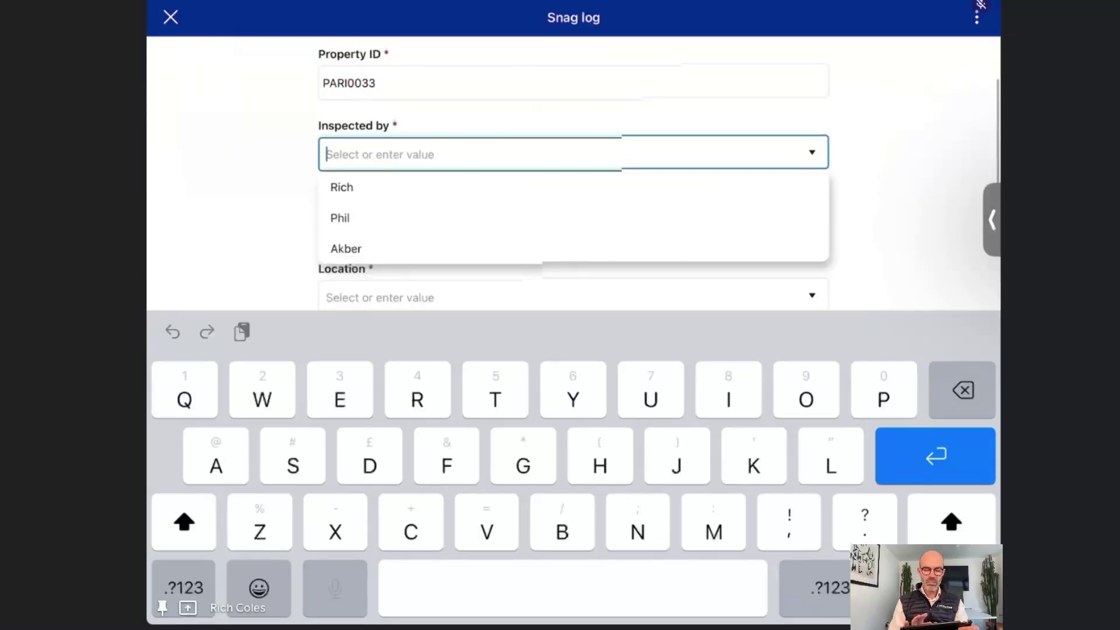
key(Return)
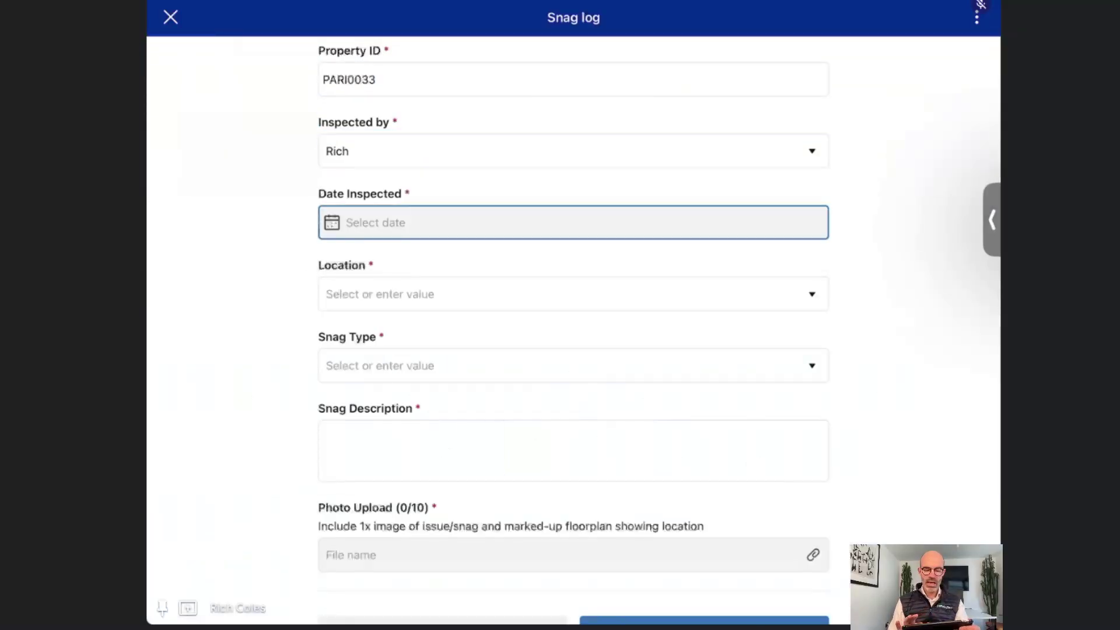
key(Return)
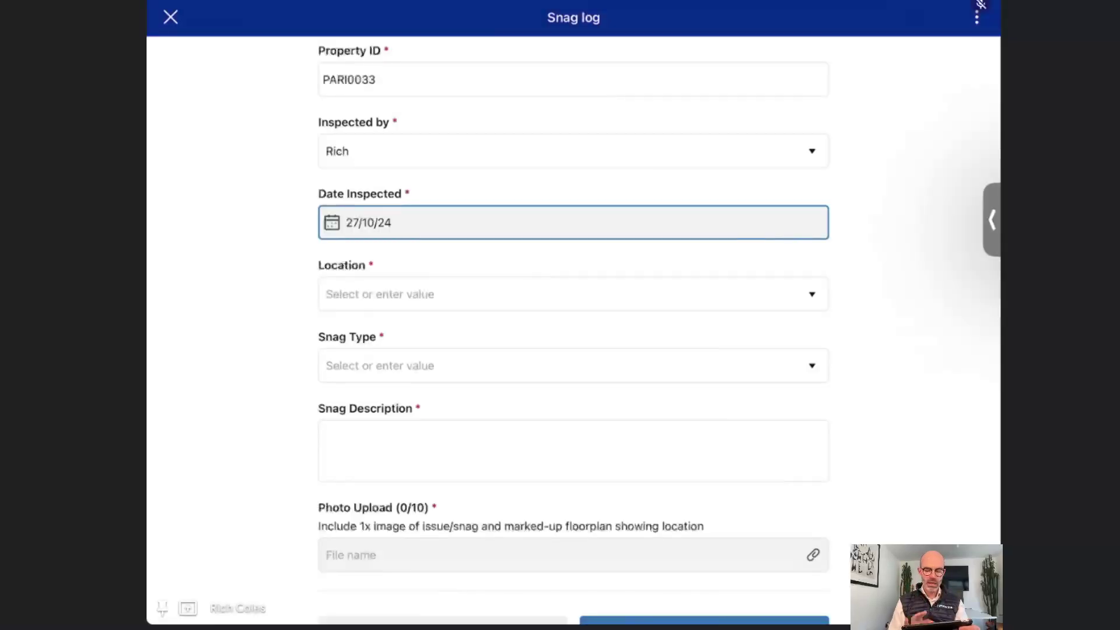
key(Return)
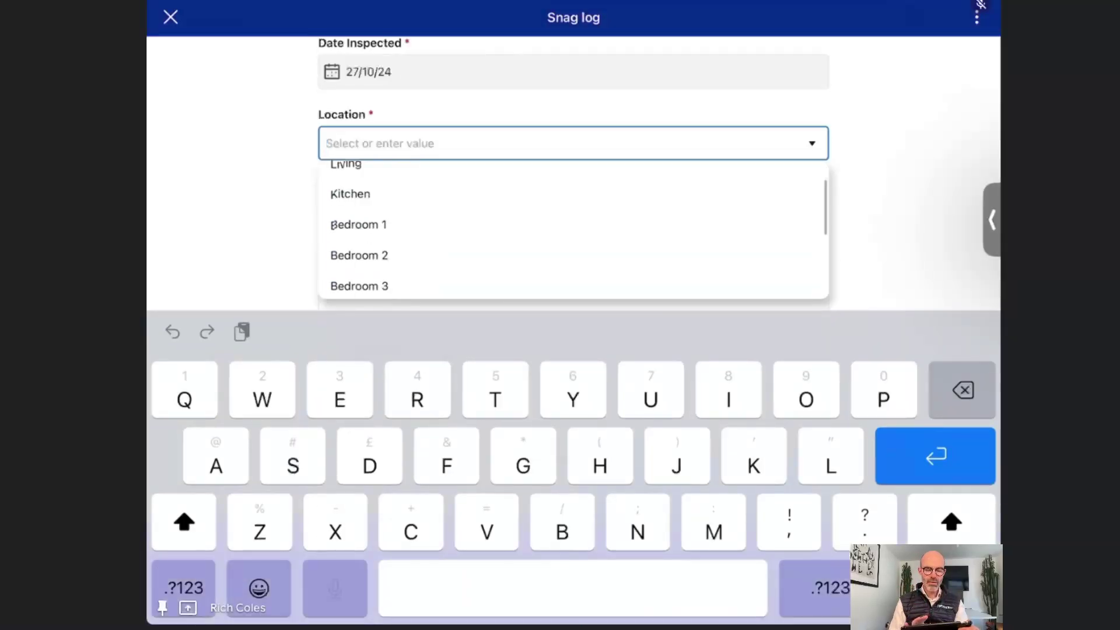
Set Location to Bedroom 1, Snag Type to Carpentry, describe 'Threshold strip needs replacing', and add a photo.
click(358, 225)
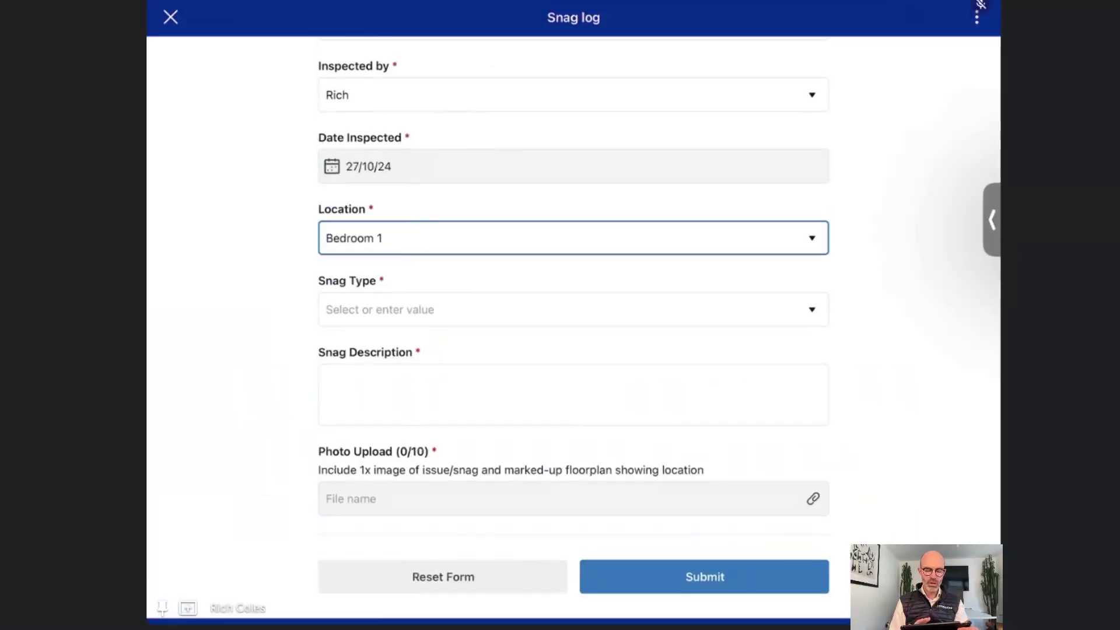
click(379, 309)
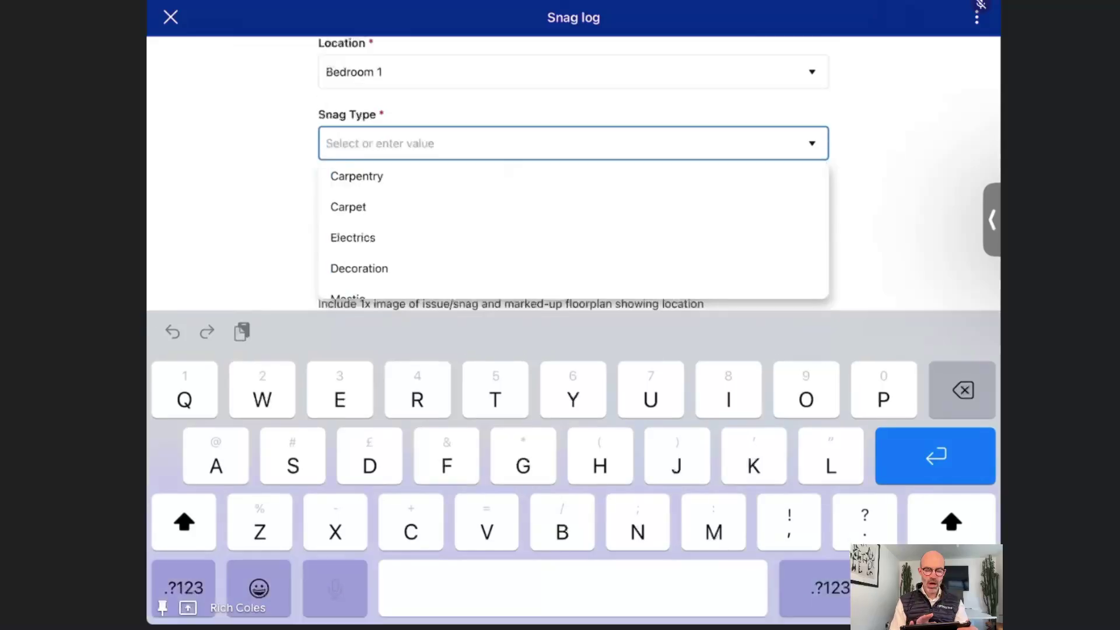
click(352, 175)
click(408, 390)
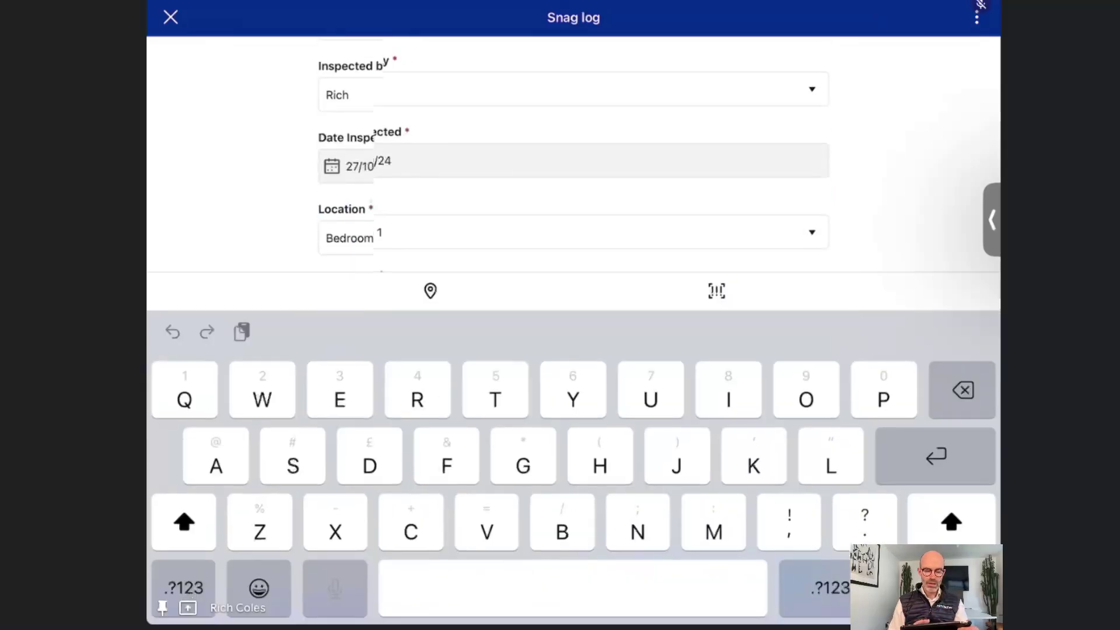
text(Thres)
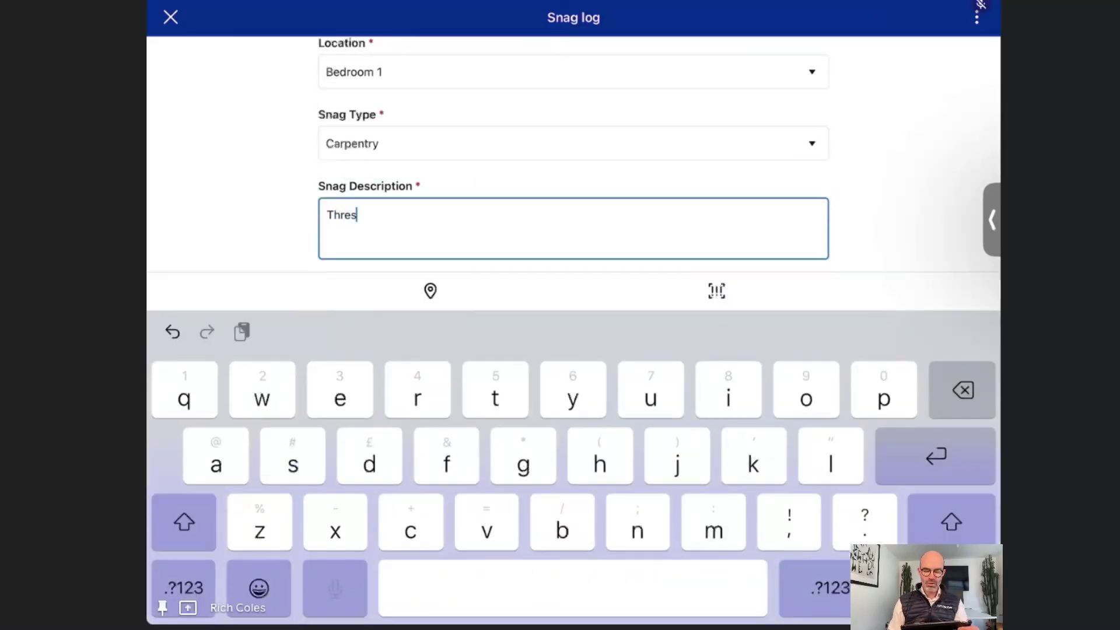
text(hold st)
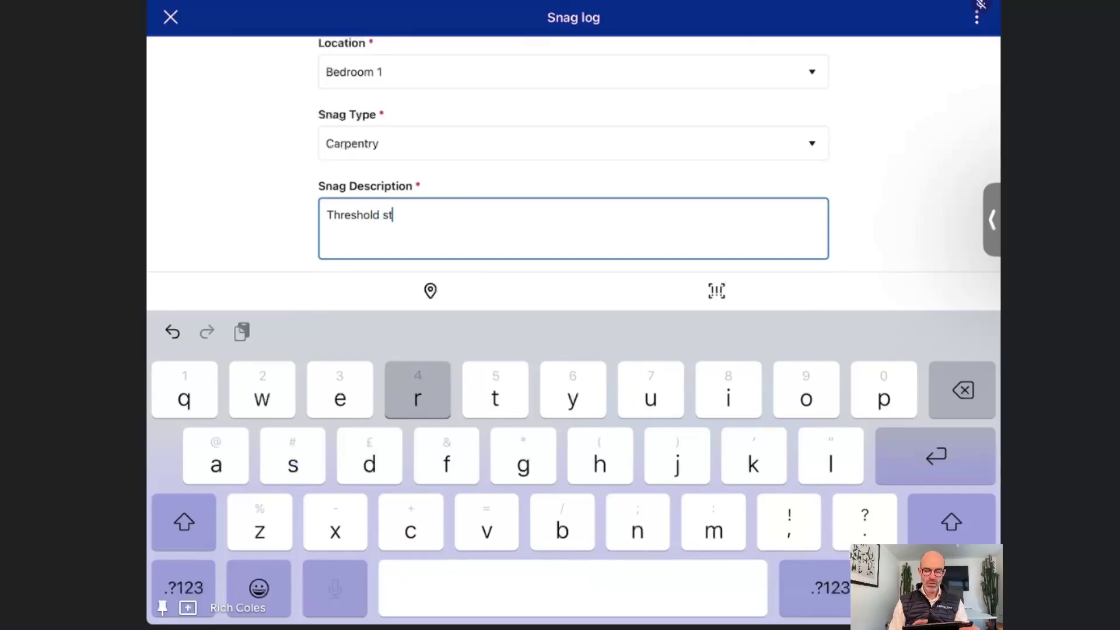
text(rip needs )
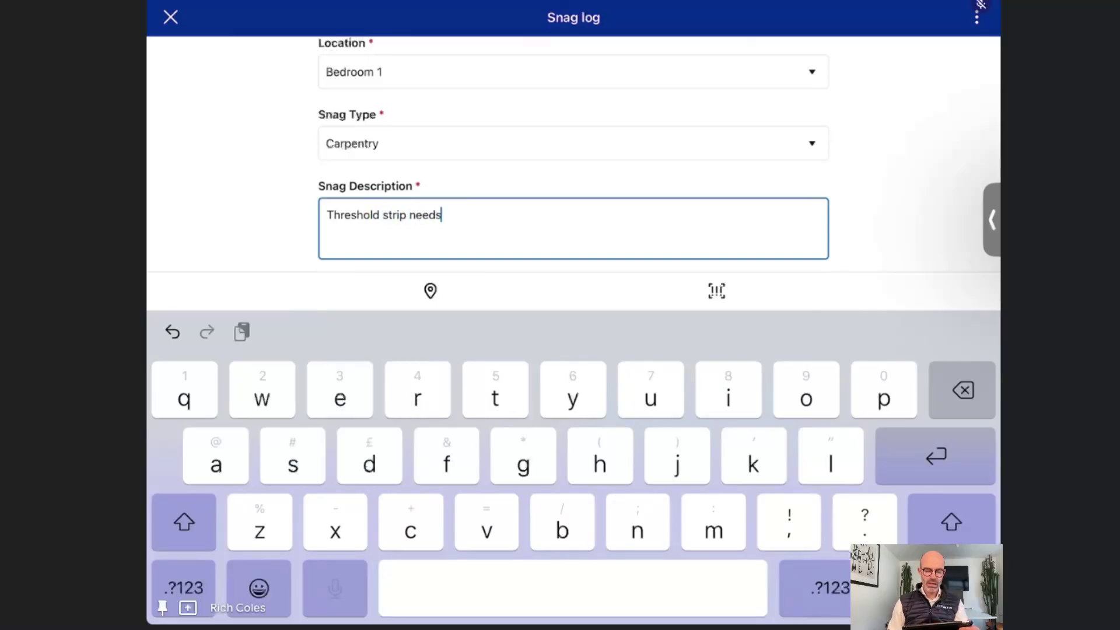
text(replac)
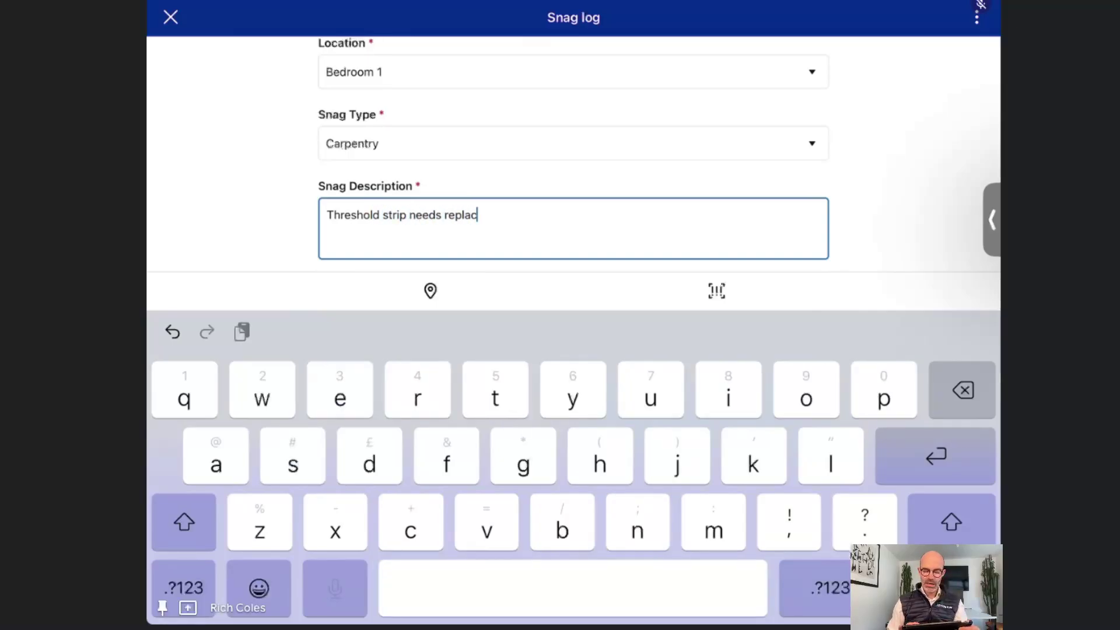
text(ing)
scroll(573, 154, down, 3)
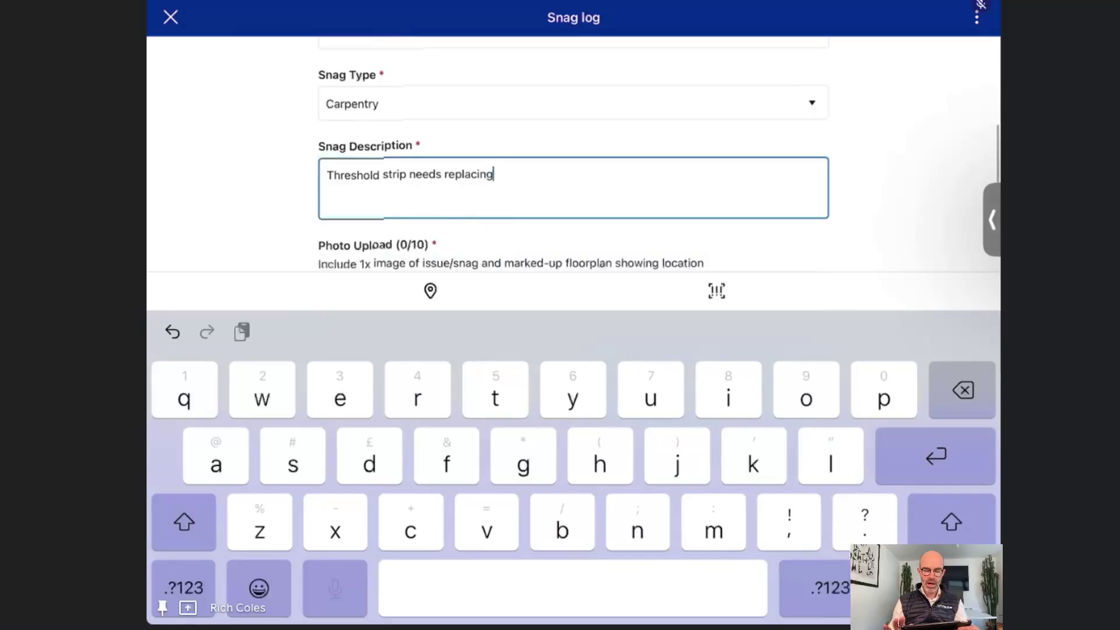
click(813, 201)
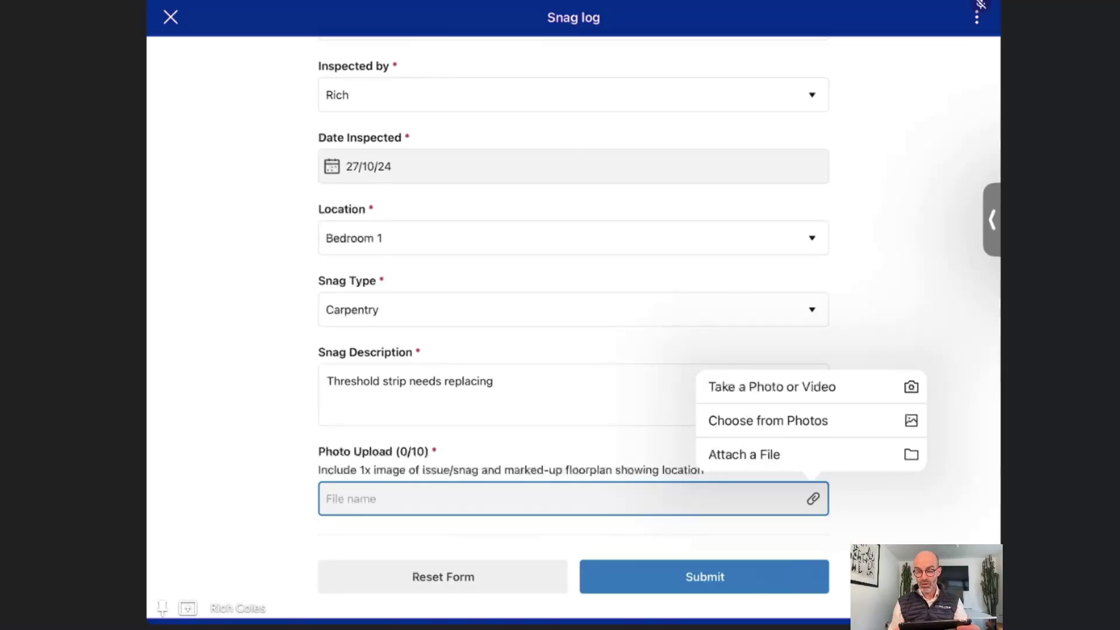
Attach the threshold strip photo and the floor plan from Photos, then open the threshold photo for markup.
click(768, 421)
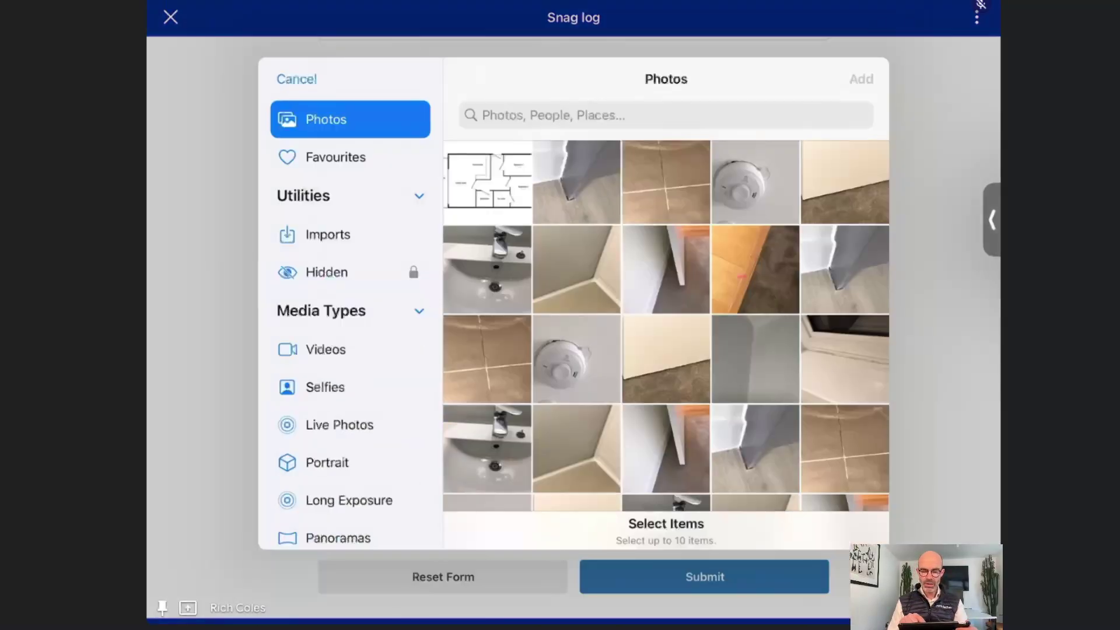
click(755, 269)
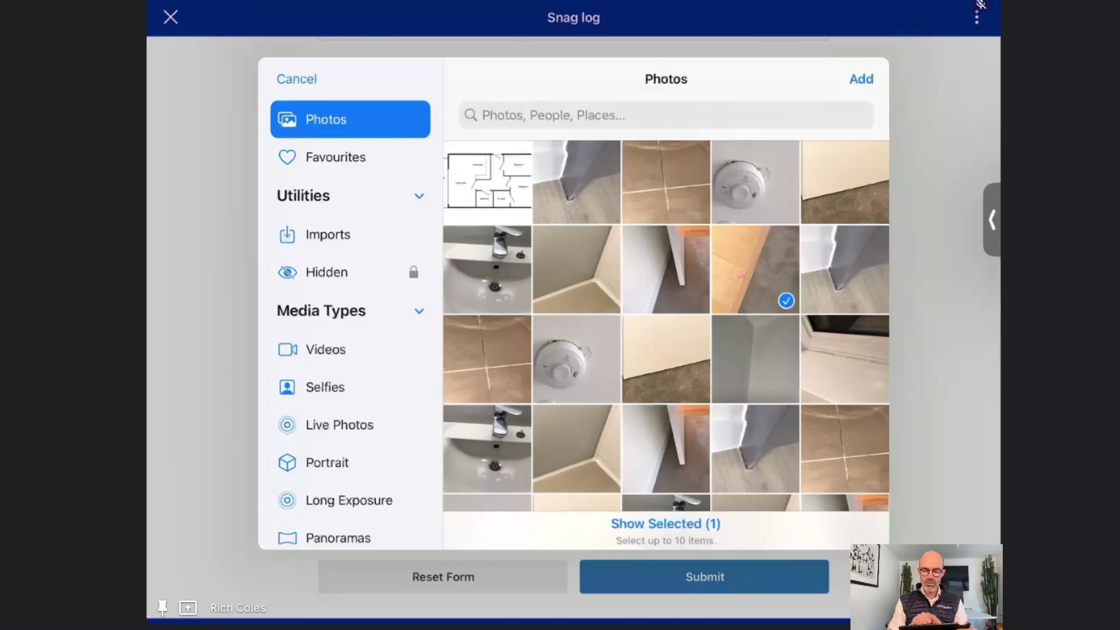
click(487, 182)
click(860, 79)
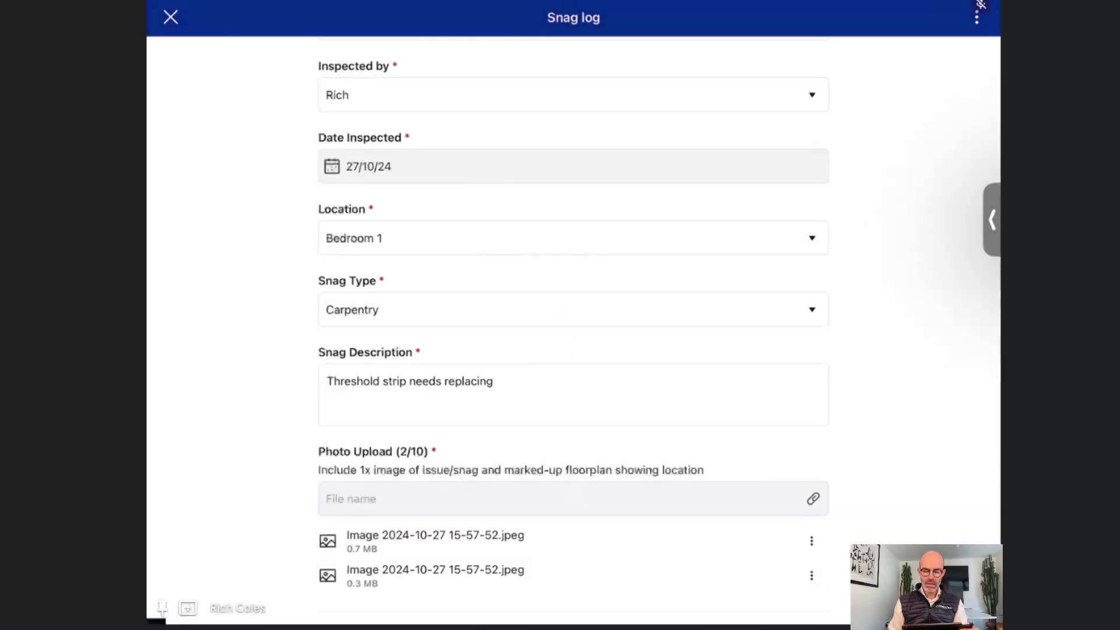
scroll(573, 327, down, 3)
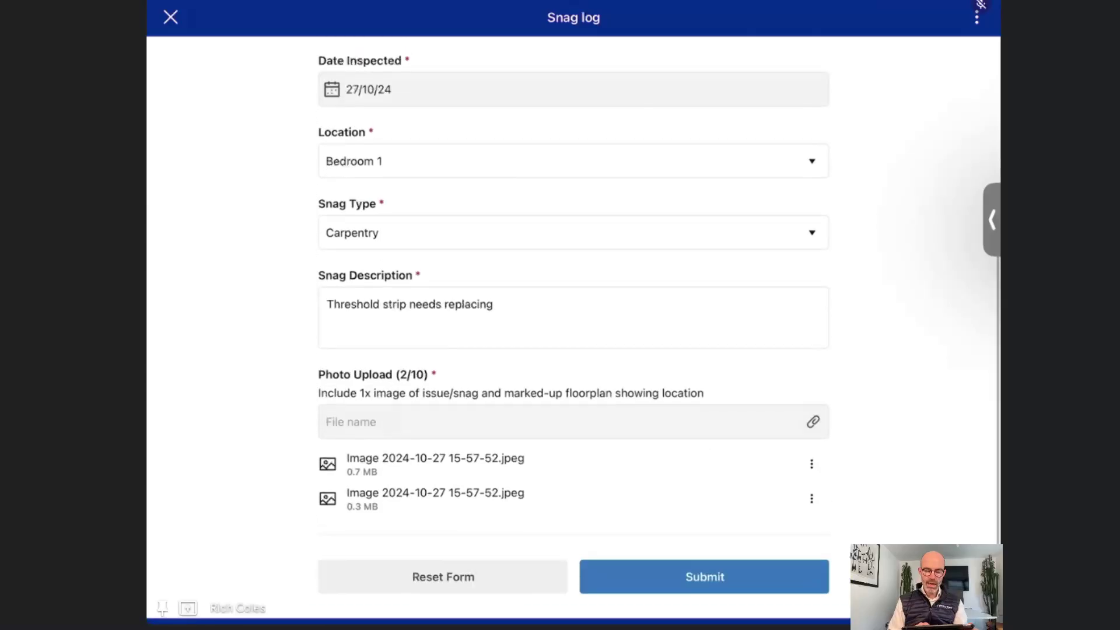
click(408, 462)
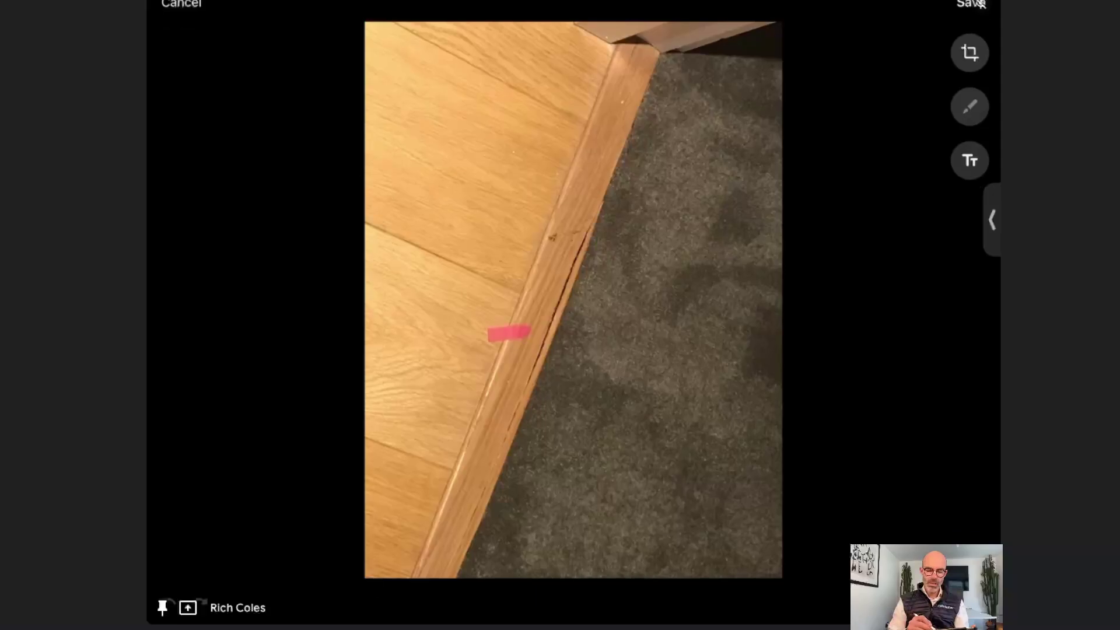
Mark up the threshold photo in red: circle the strip, write REPLACE above and DEMO below.
mouse_move(595, 153)
mouse_down()
mouse_move(450, 320)
mouse_move(604, 157)
mouse_up()
mouse_move(445, 138)
mouse_down()
mouse_move(454, 114)
mouse_move(483, 132)
mouse_up()
drag(484, 94, 512, 114)
mouse_move(533, 96)
mouse_down()
mouse_move(560, 117)
mouse_move(577, 112)
mouse_move(583, 92)
mouse_up()
drag(609, 84, 612, 110)
mouse_move(624, 94)
mouse_down()
mouse_move(649, 105)
mouse_move(647, 71)
mouse_move(651, 91)
mouse_up()
mouse_move(540, 460)
mouse_down()
mouse_move(549, 500)
mouse_move(562, 496)
mouse_up()
mouse_move(594, 450)
mouse_down()
mouse_move(583, 480)
mouse_move(589, 431)
mouse_up()
drag(604, 443, 618, 460)
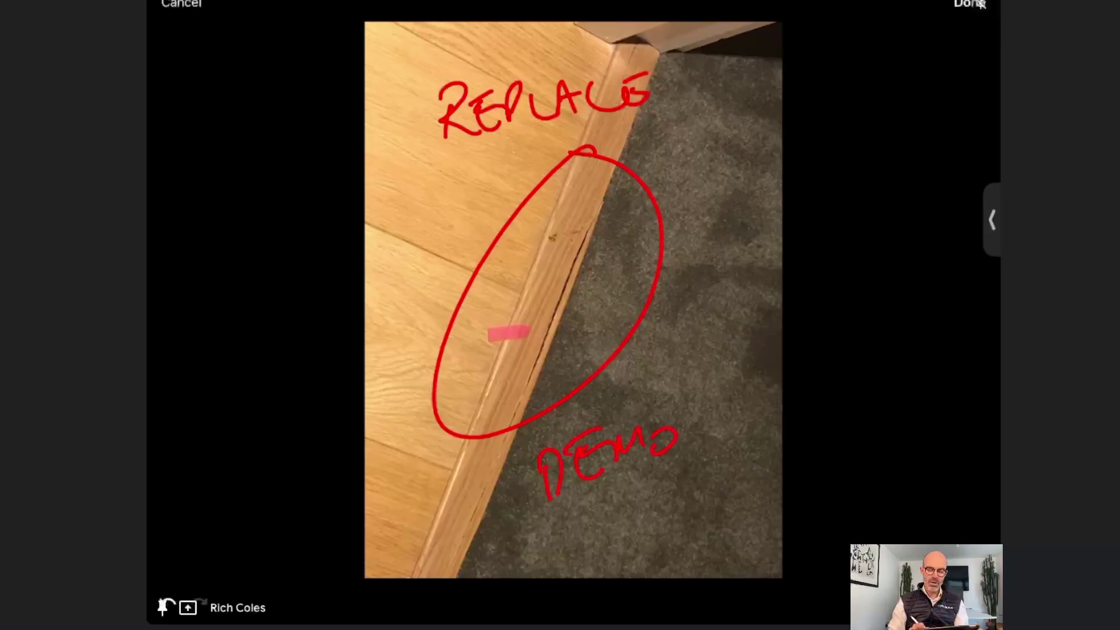
click(971, 4)
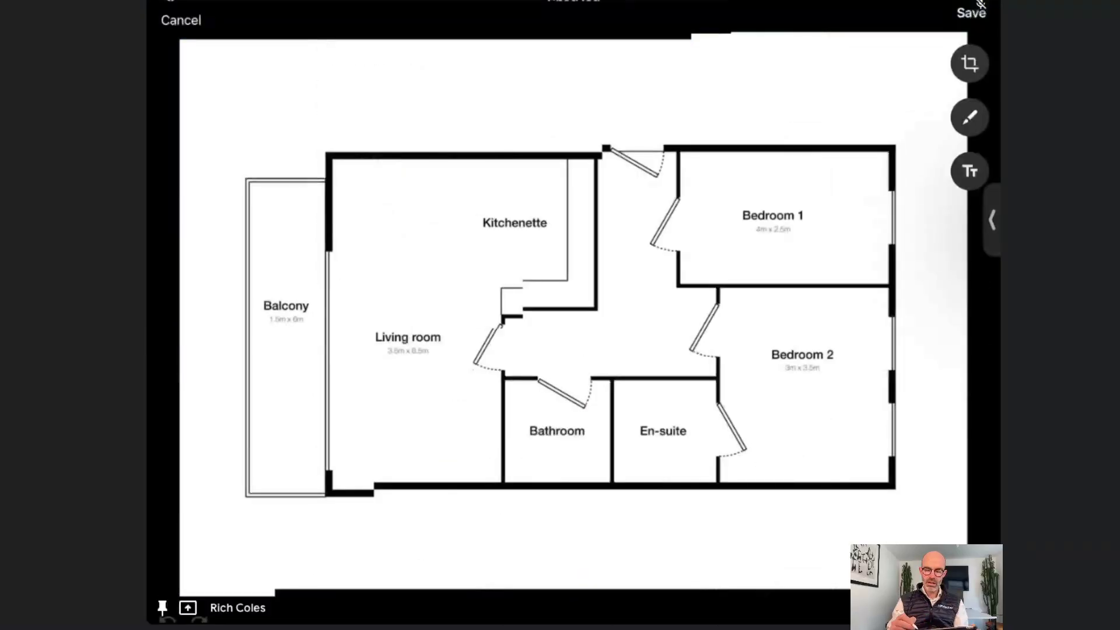
On the floor plan, circle Bedroom 1's door, write HERE! above and an underlined DEMO below.
mouse_move(678, 179)
mouse_down()
mouse_move(687, 260)
mouse_move(675, 174)
mouse_up()
mouse_move(607, 72)
mouse_down()
mouse_move(608, 107)
mouse_move(635, 82)
mouse_up()
mouse_move(629, 69)
mouse_down()
mouse_move(659, 102)
mouse_move(713, 93)
mouse_move(711, 60)
mouse_up()
drag(687, 82, 727, 73)
click(741, 92)
mouse_move(738, 56)
mouse_down()
mouse_move(743, 184)
mouse_move(733, 197)
mouse_up()
drag(558, 516, 561, 549)
mouse_move(553, 506)
mouse_down()
mouse_move(565, 545)
mouse_move(595, 546)
mouse_move(606, 499)
mouse_up()
mouse_move(607, 534)
mouse_down()
mouse_move(664, 506)
mouse_move(645, 520)
mouse_up()
click(572, 564)
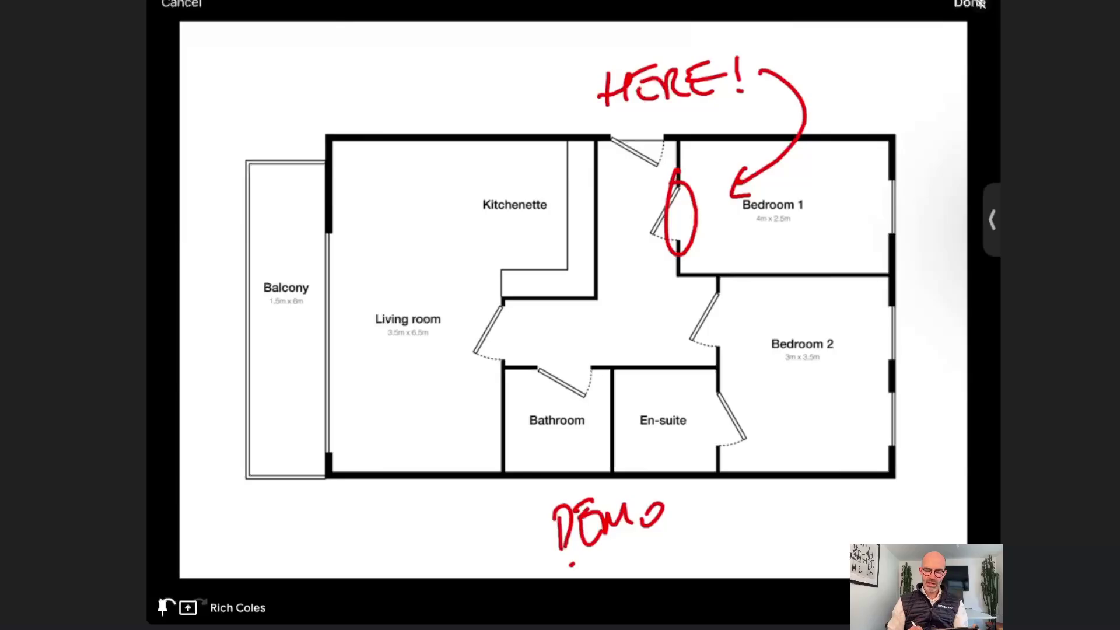
drag(572, 564, 726, 522)
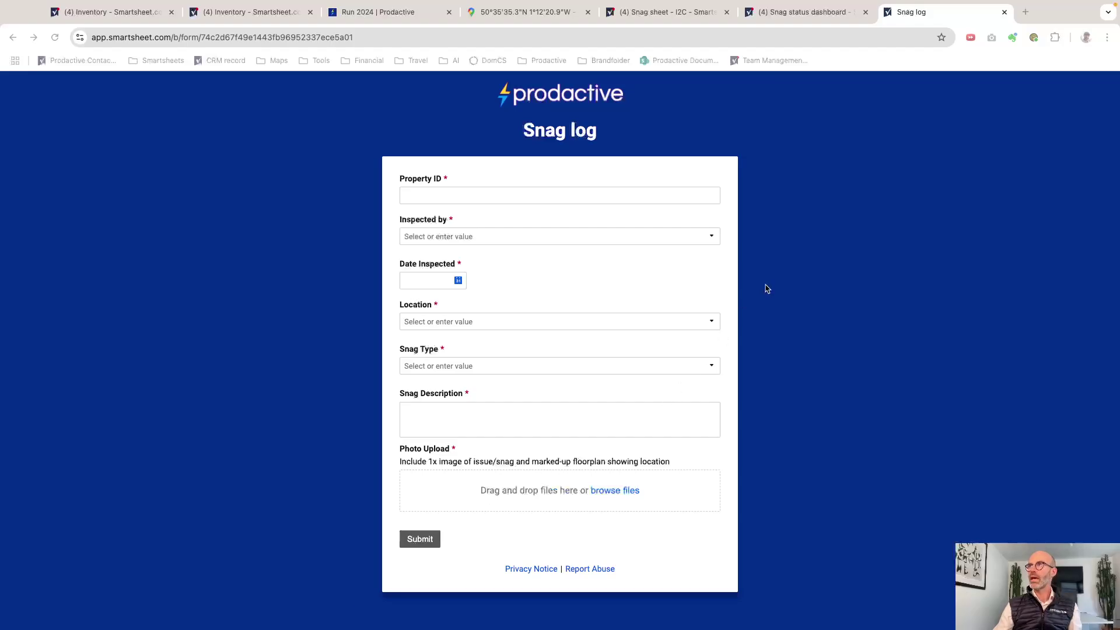
Refresh Snag sheet - I2C to show the new Bedroom 1 Carpentry row and list its two images.
click(697, 15)
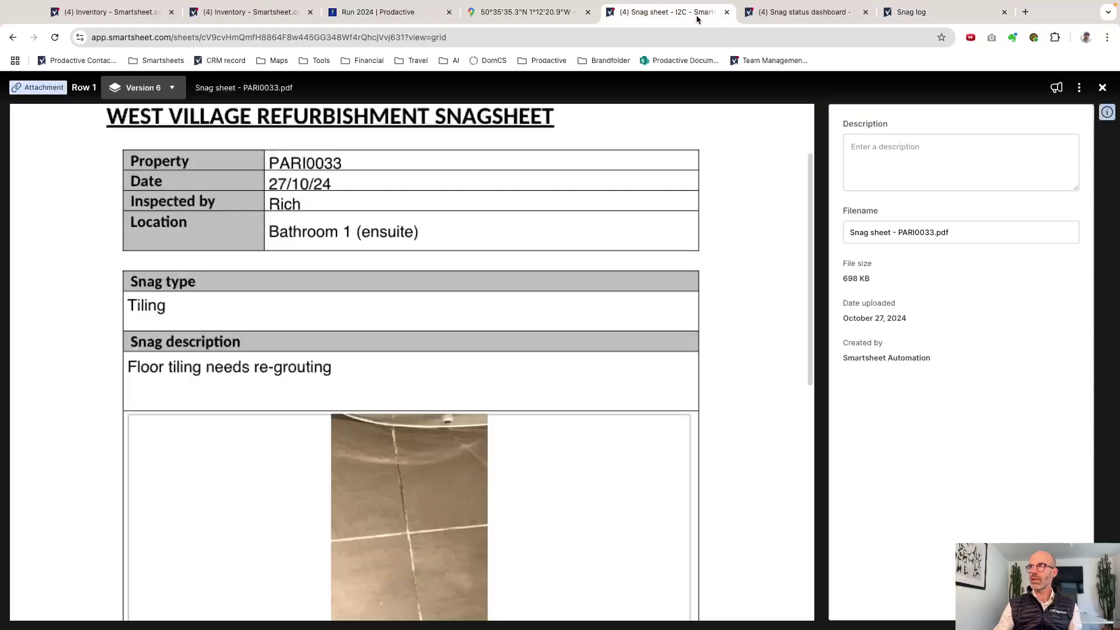
click(1102, 88)
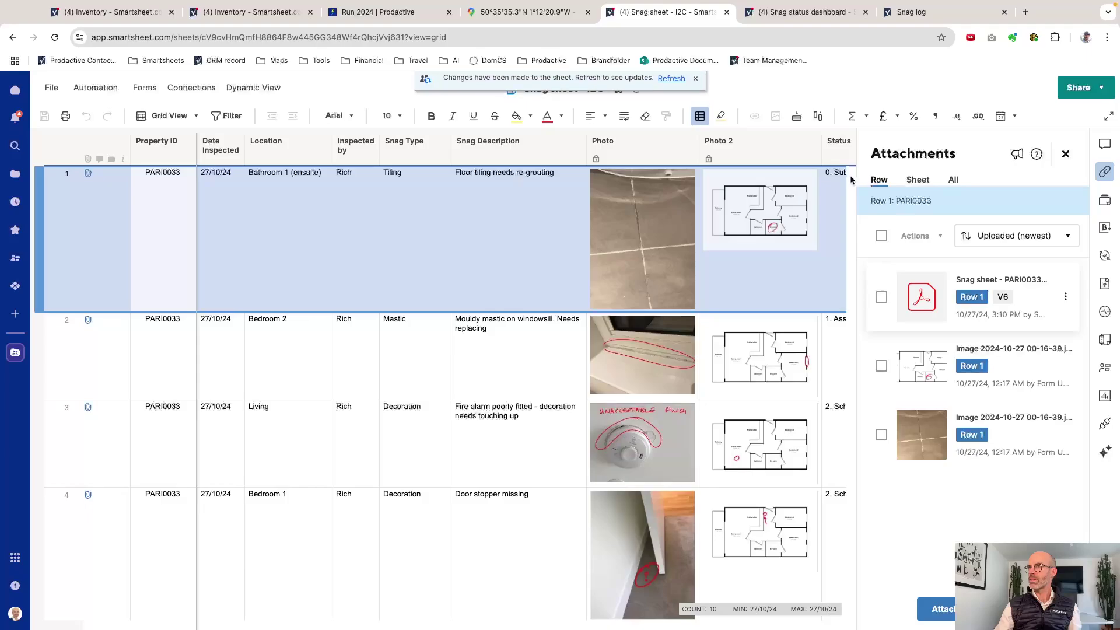
click(671, 84)
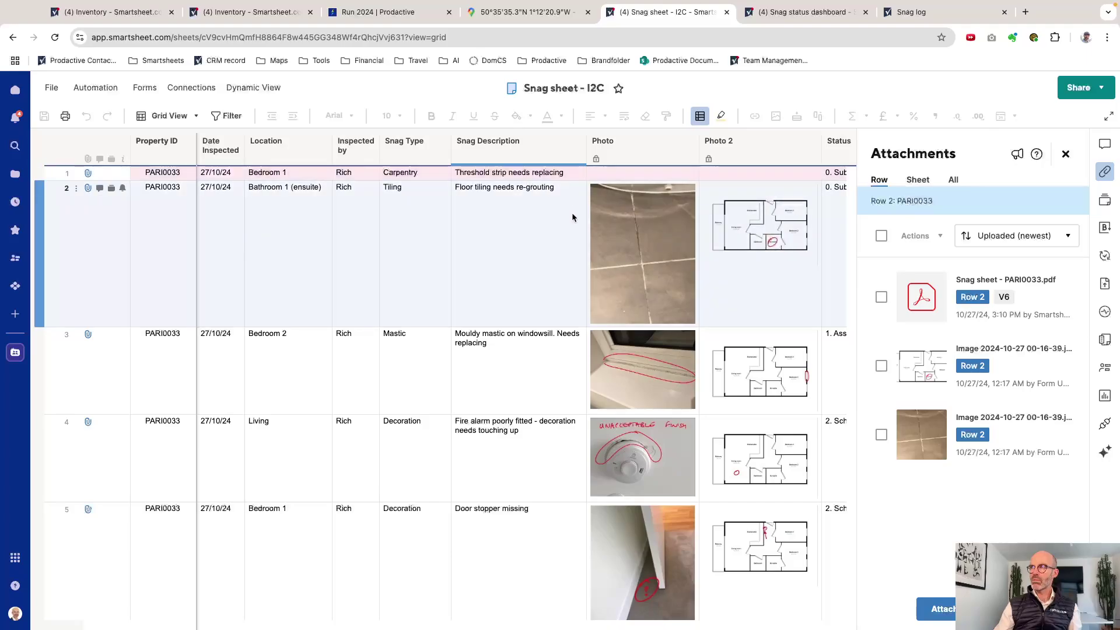
click(87, 174)
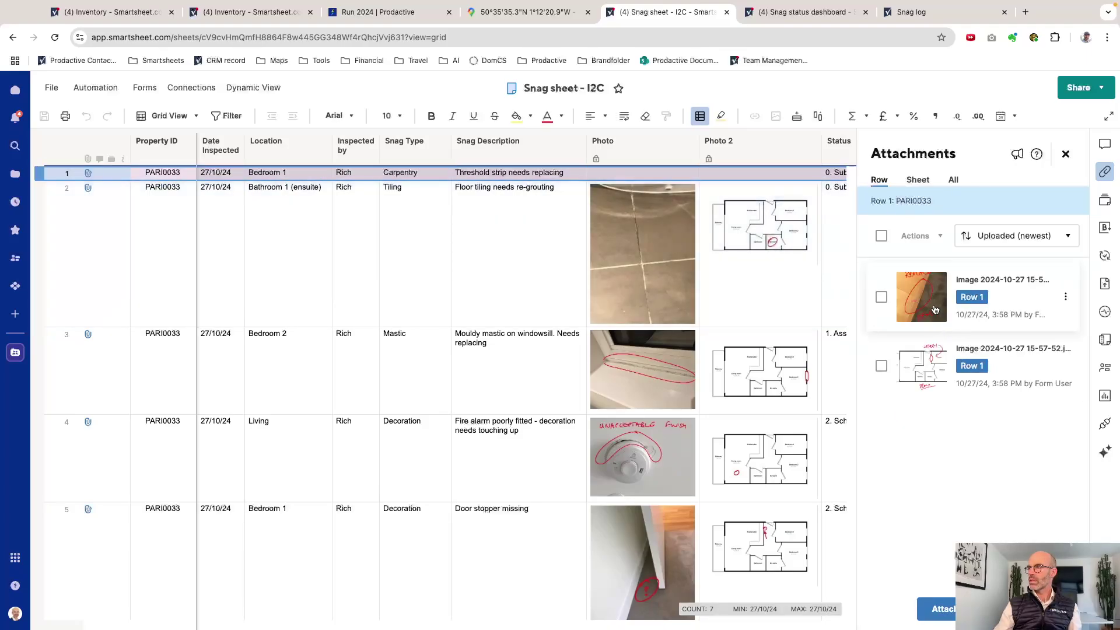
click(932, 309)
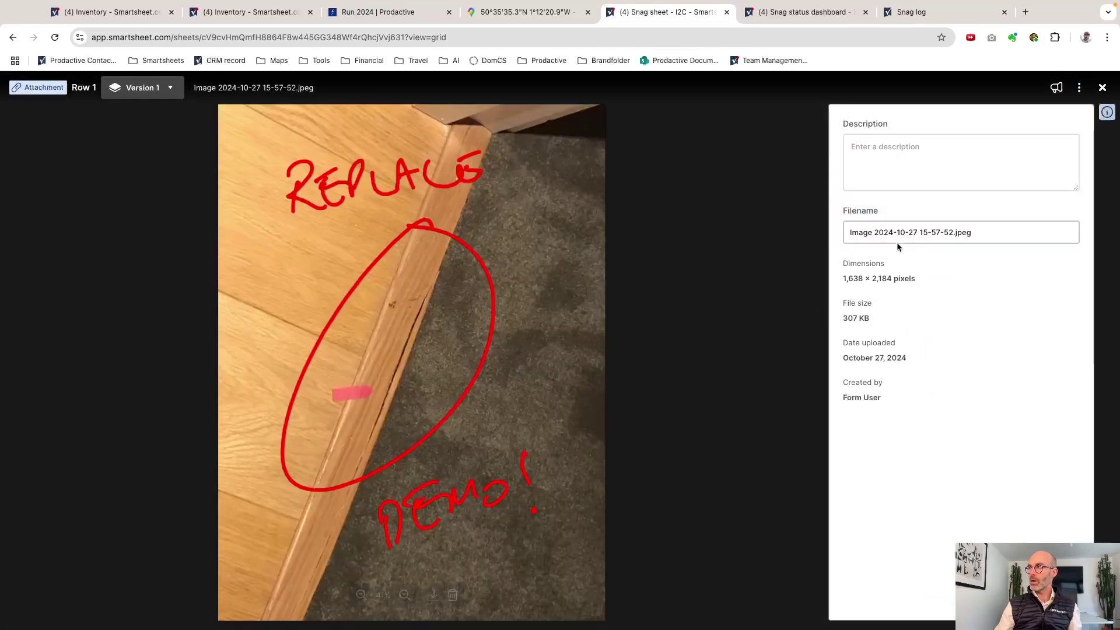
click(1101, 87)
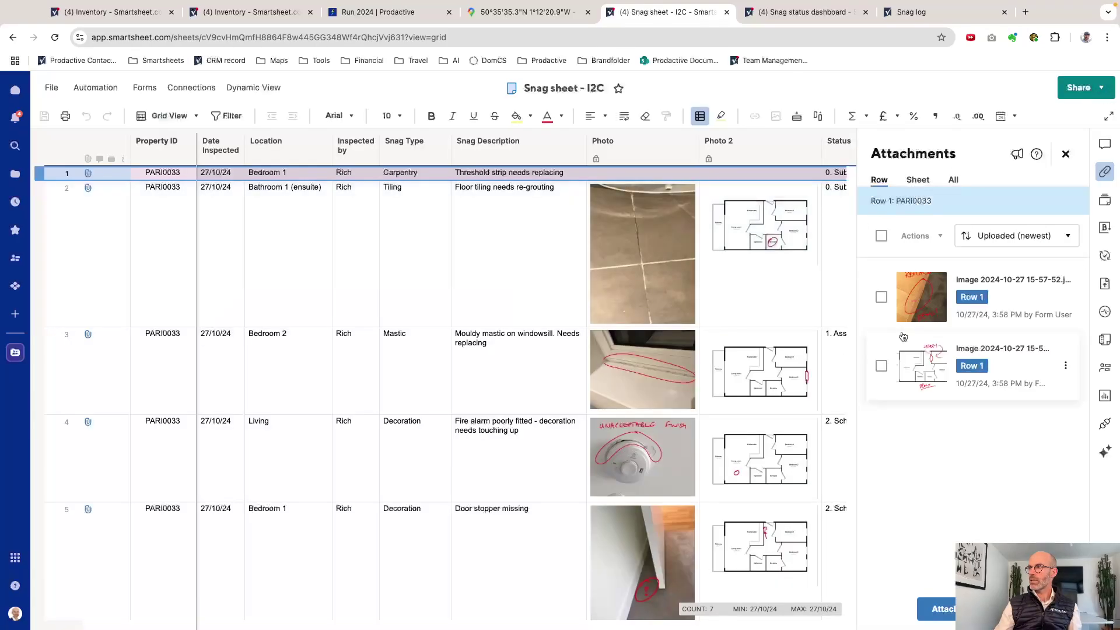
click(919, 368)
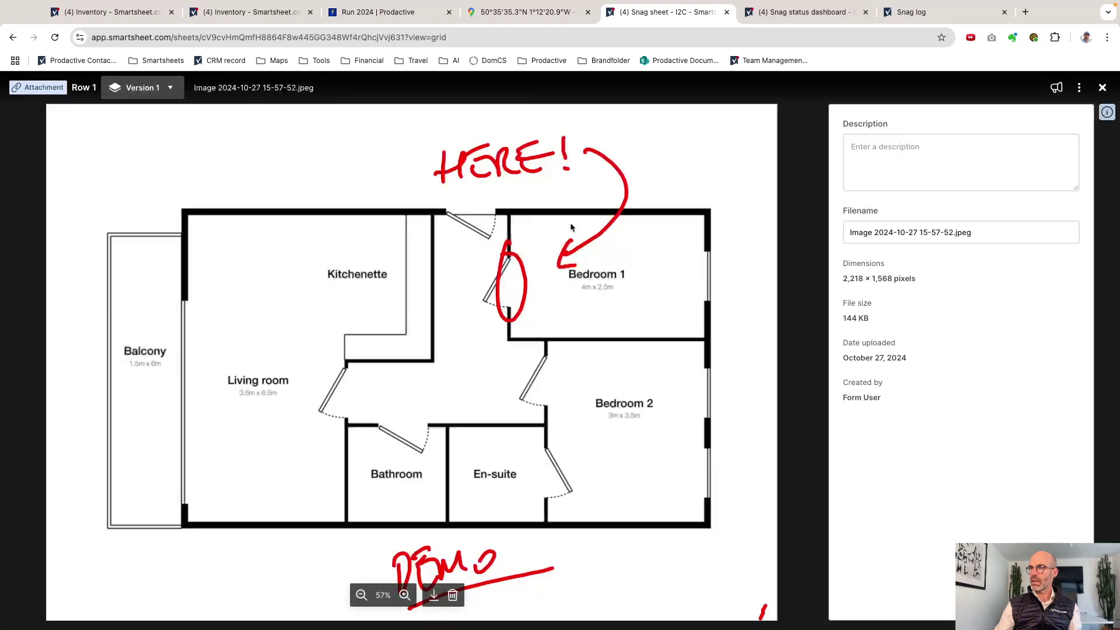
click(1101, 88)
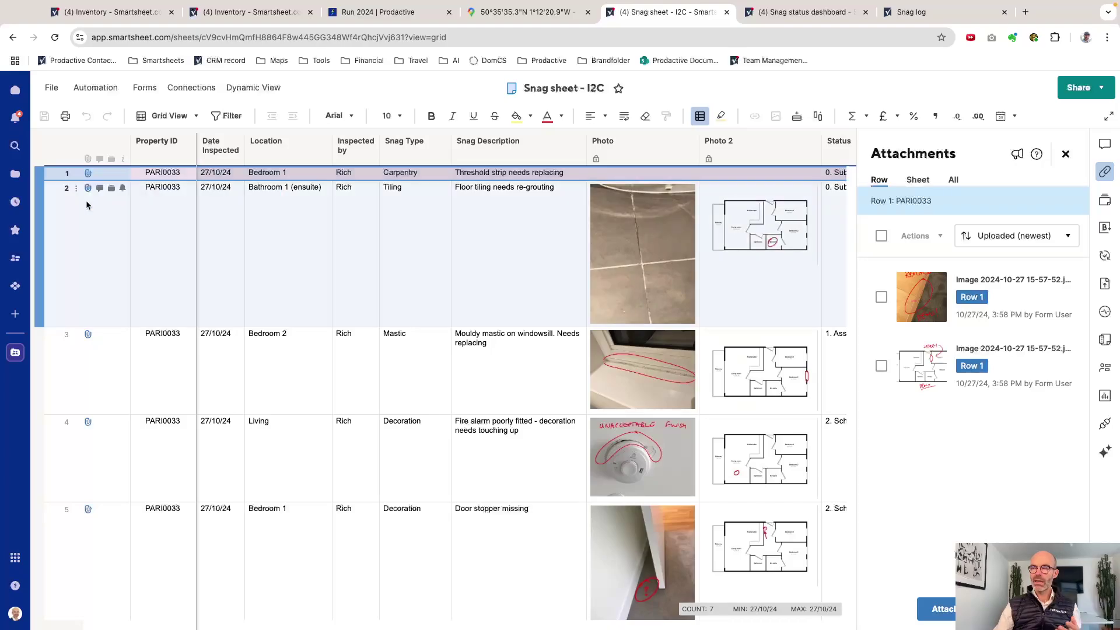
Close the attachments list and inspect row 1's marked-up Photo, Photo 2 and Snag Description cells.
click(1066, 154)
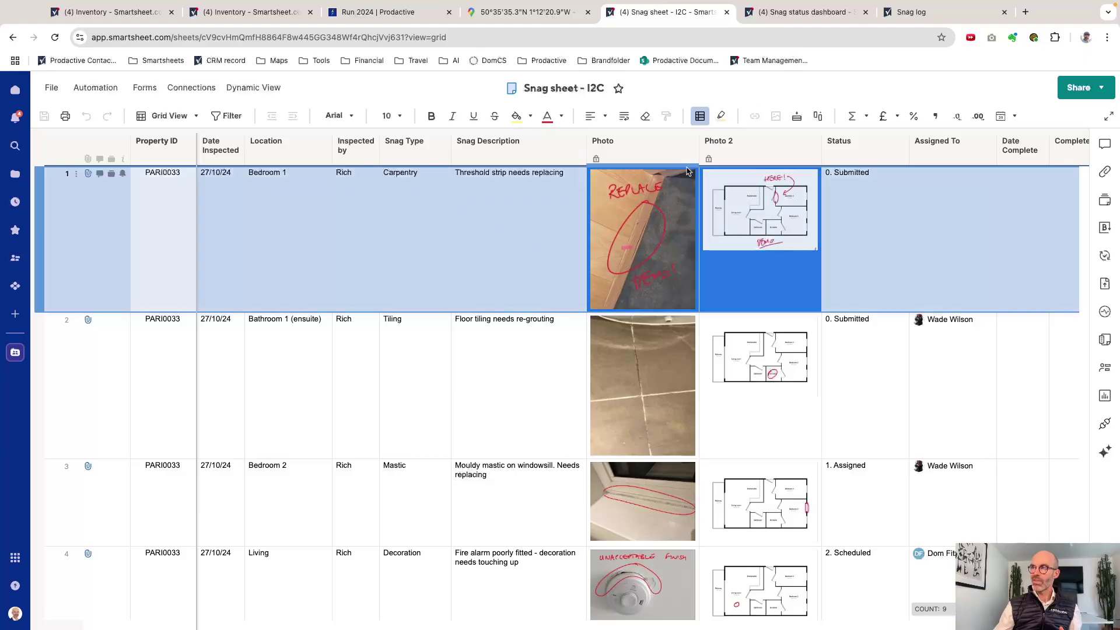
click(638, 254)
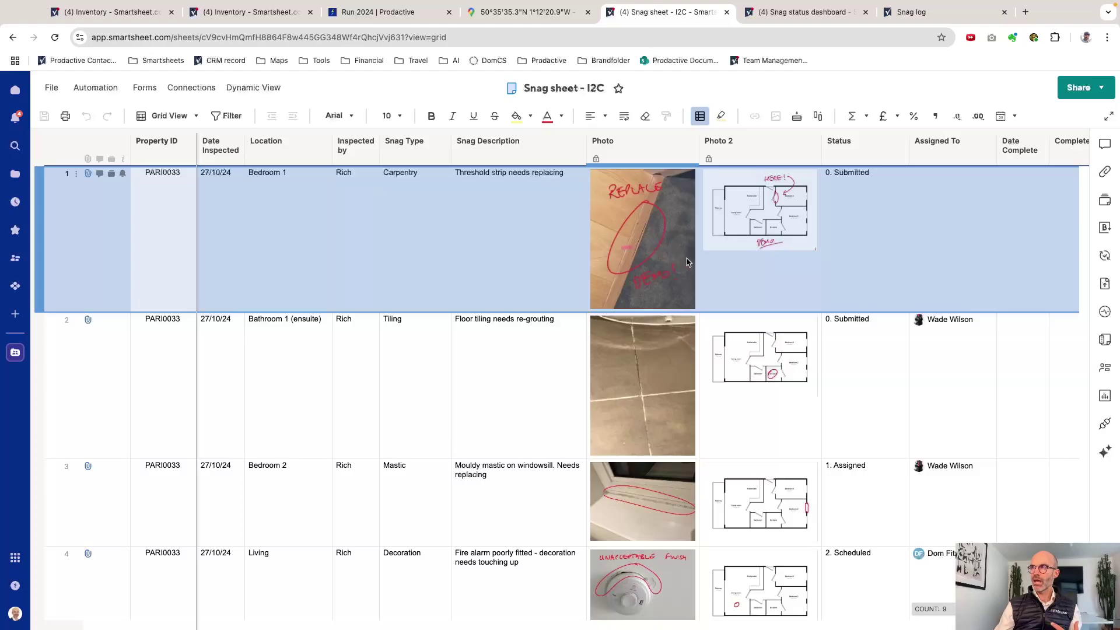
click(718, 261)
click(555, 256)
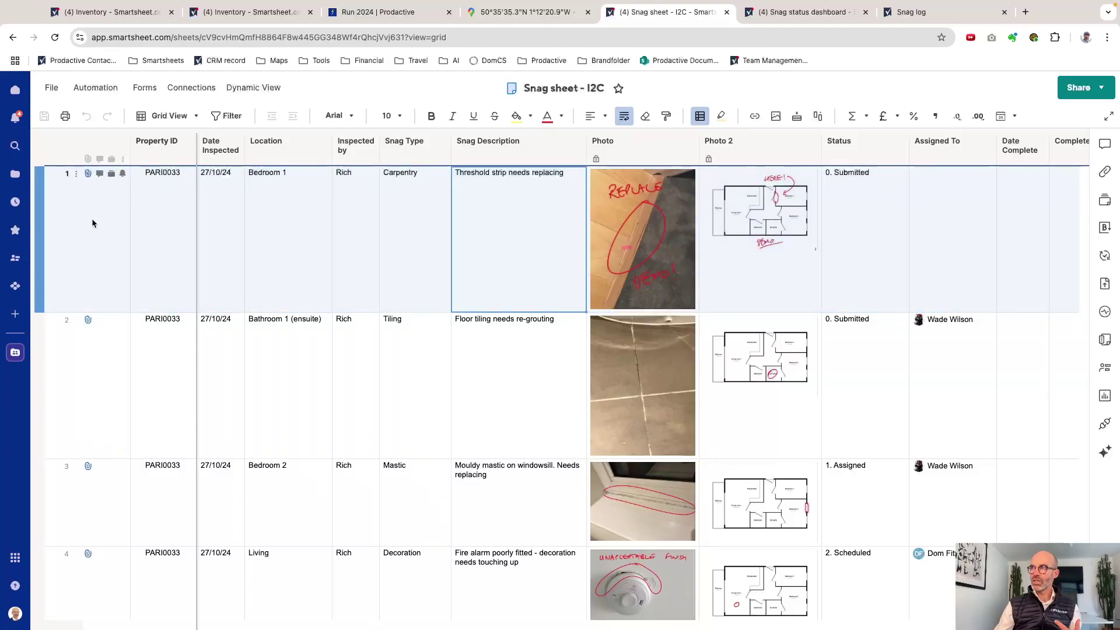
click(101, 94)
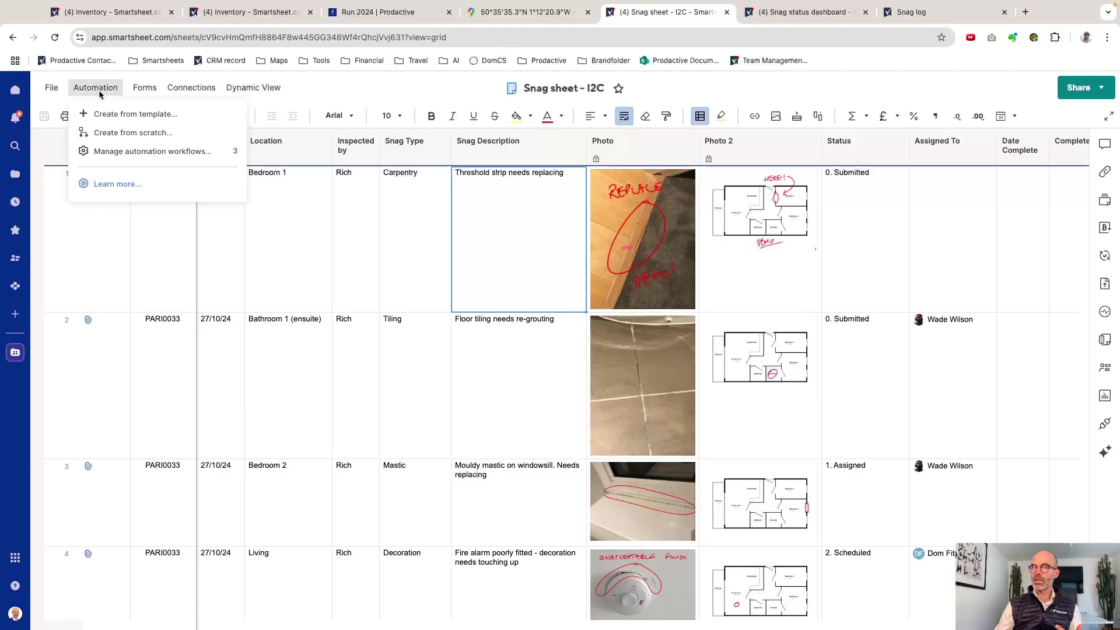
click(135, 151)
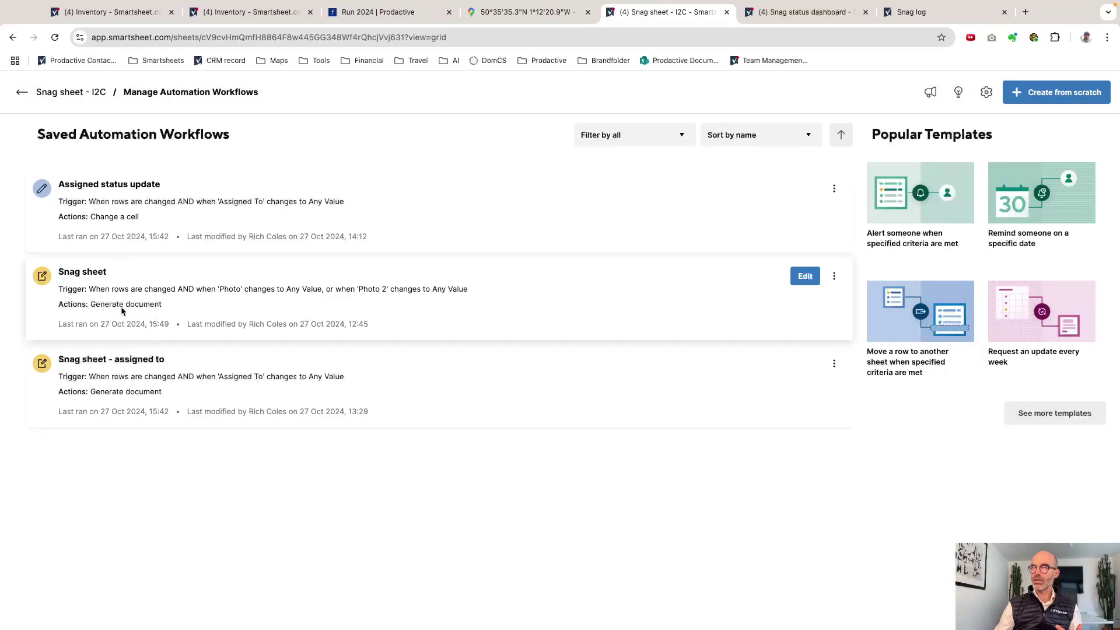
click(23, 95)
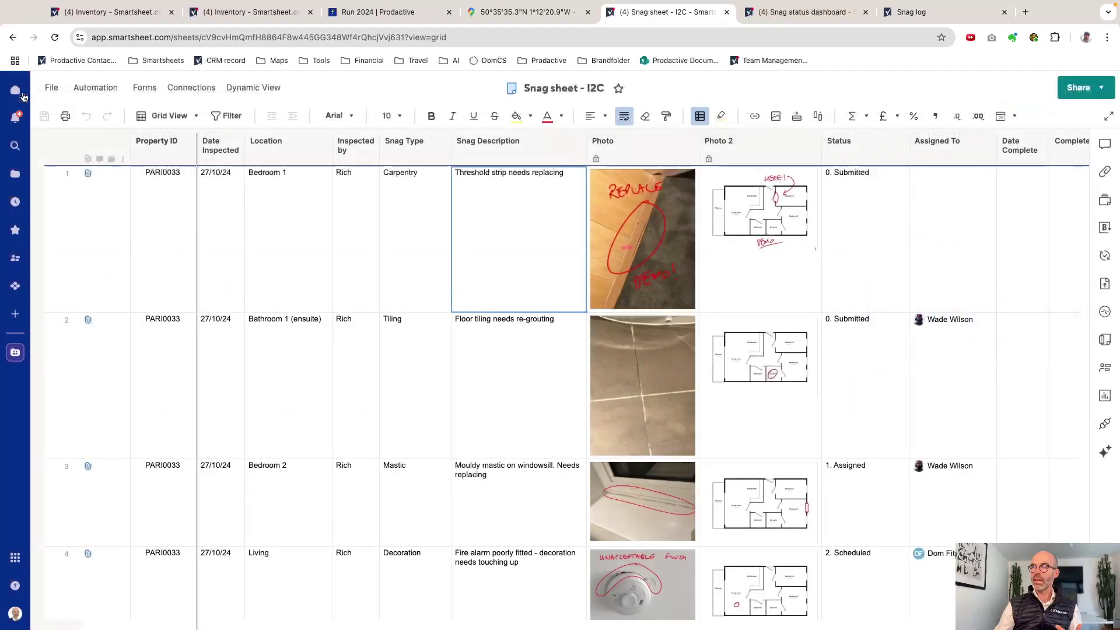
click(86, 174)
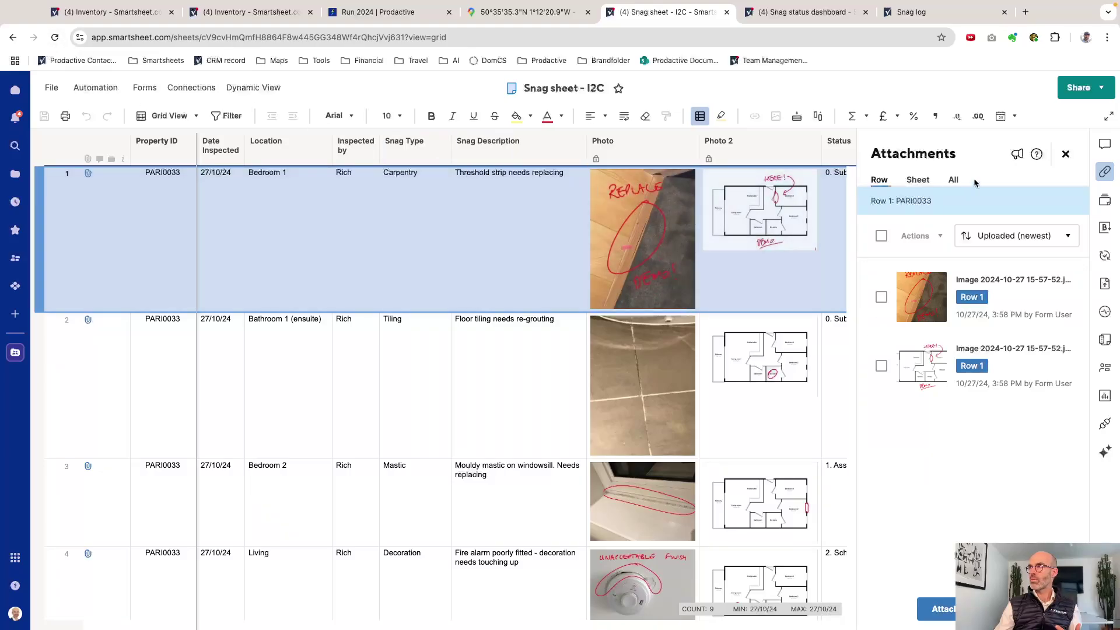
click(1065, 154)
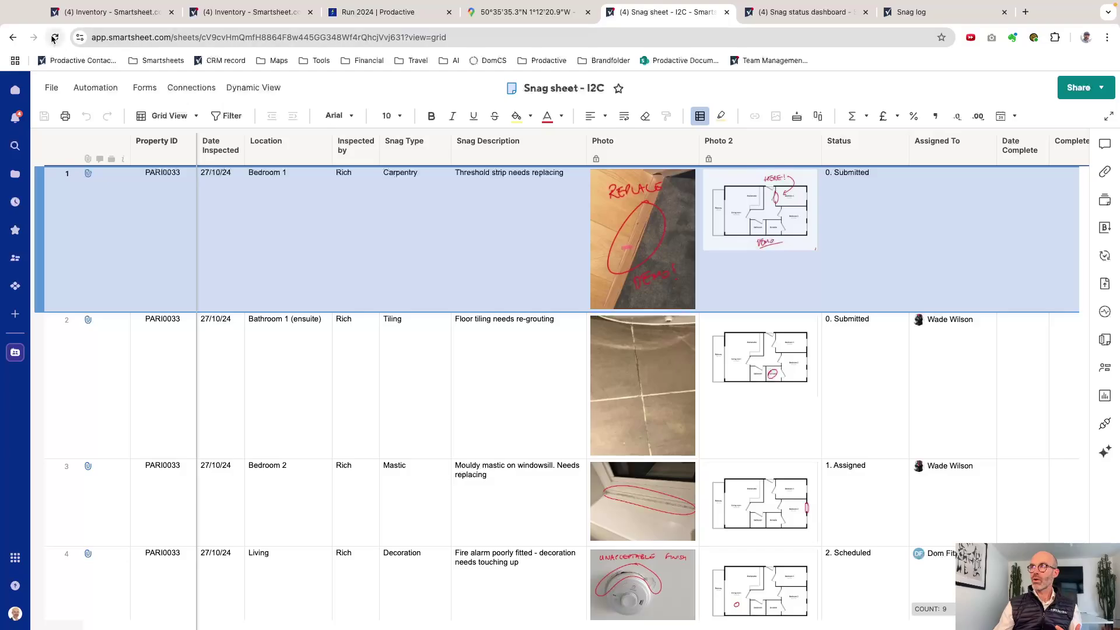
Enable Auto-Refresh on the Snag status dashboard, reload it, and find the new snag under 0. Submitted.
click(817, 13)
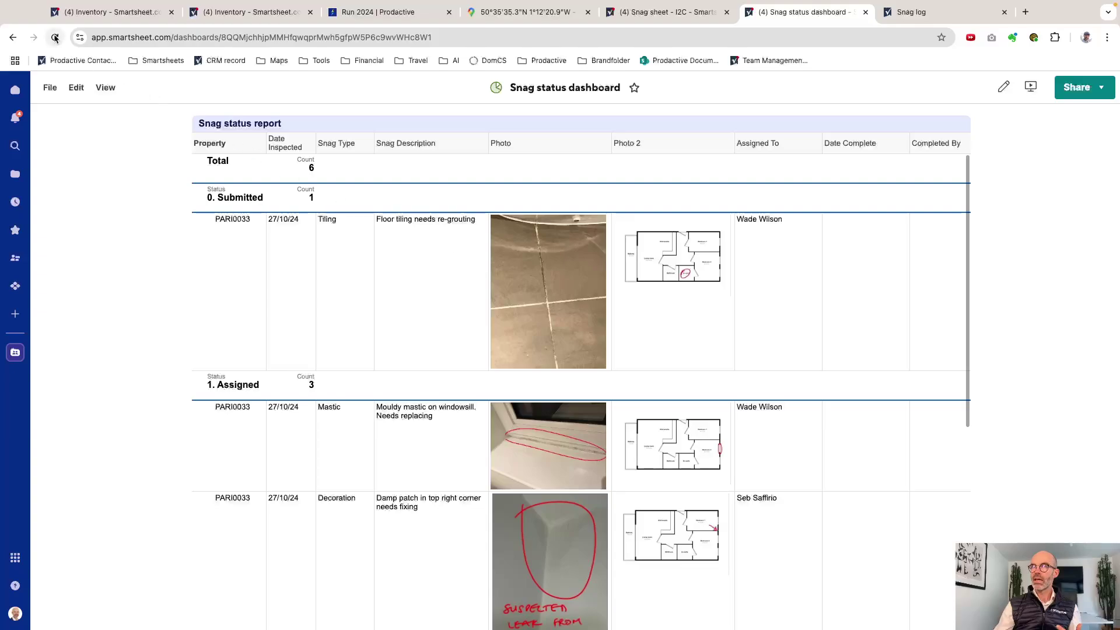
click(106, 90)
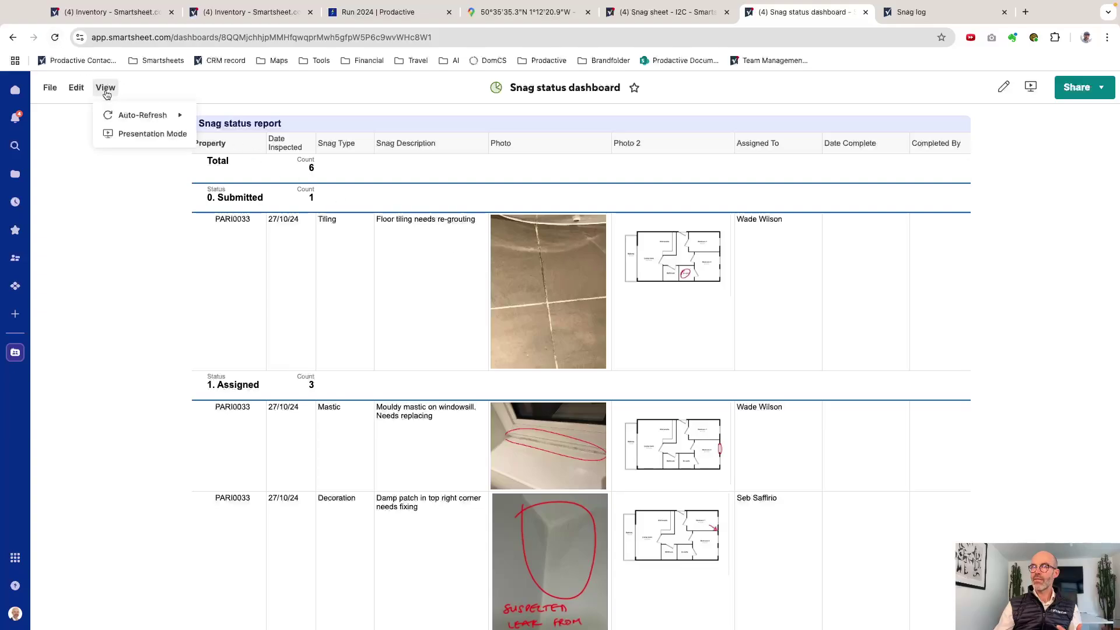
mouse_move(126, 116)
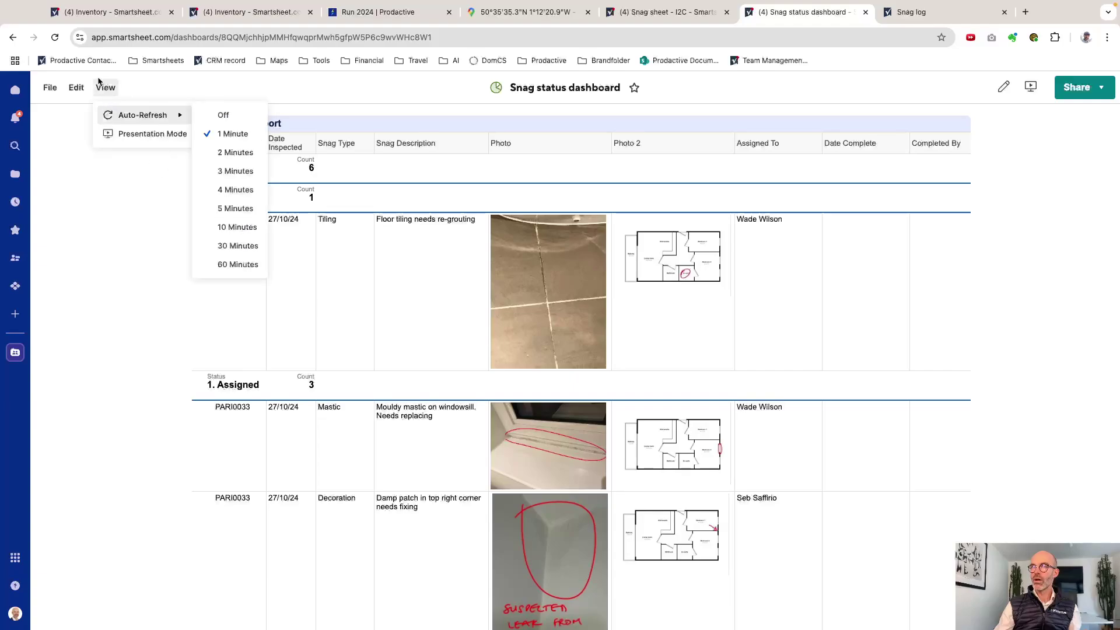
click(54, 38)
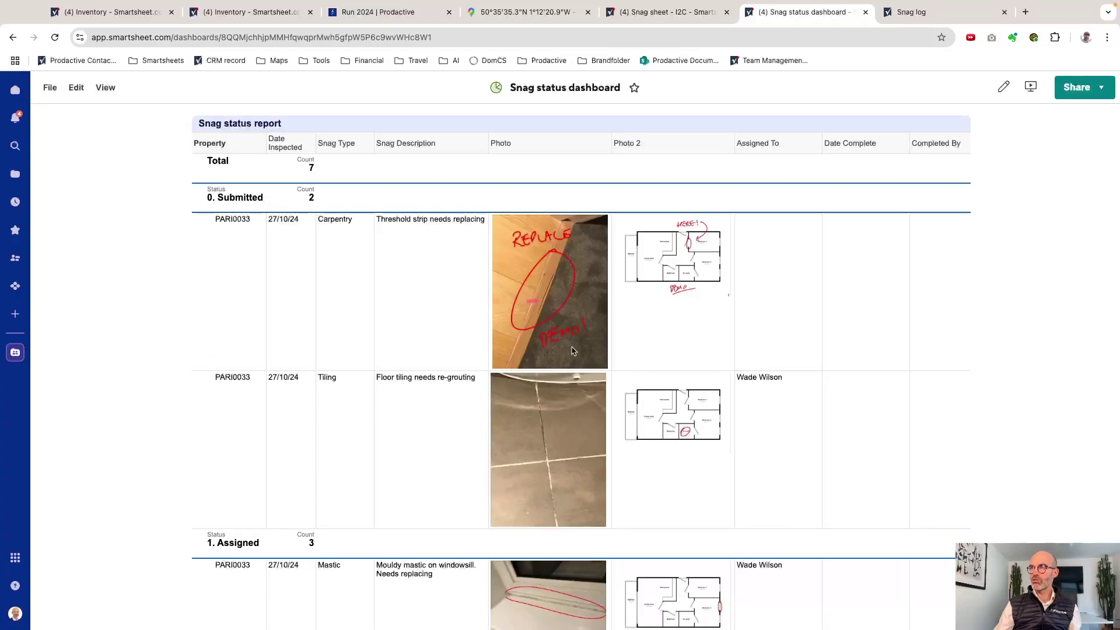
scroll(1059, 473, down, 1)
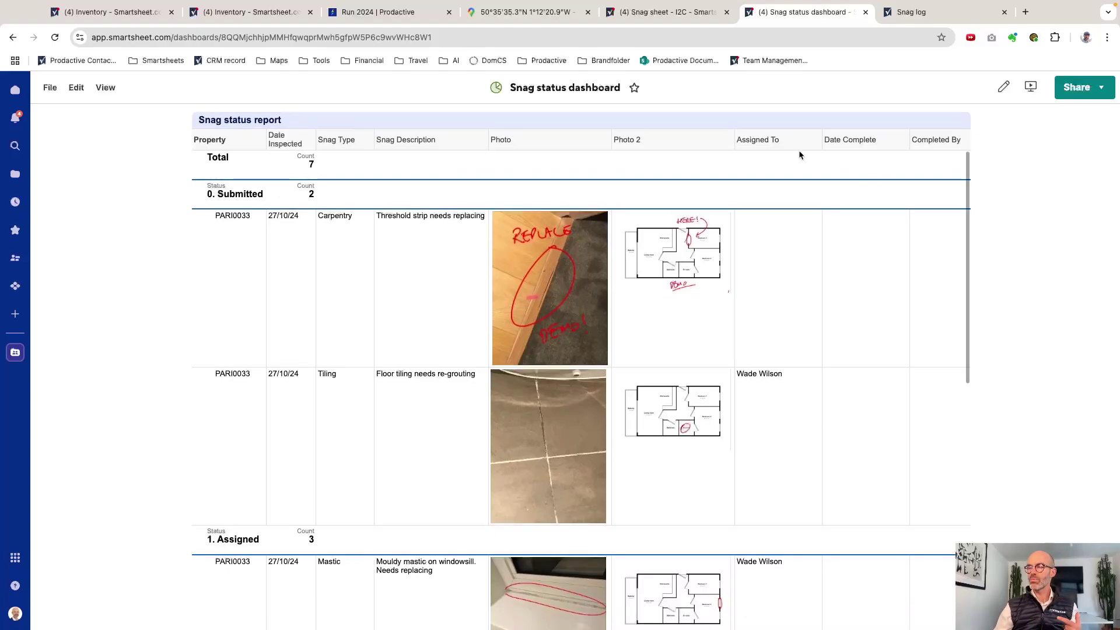
scroll(675, 221, down, 5)
scroll(675, 224, down, 2)
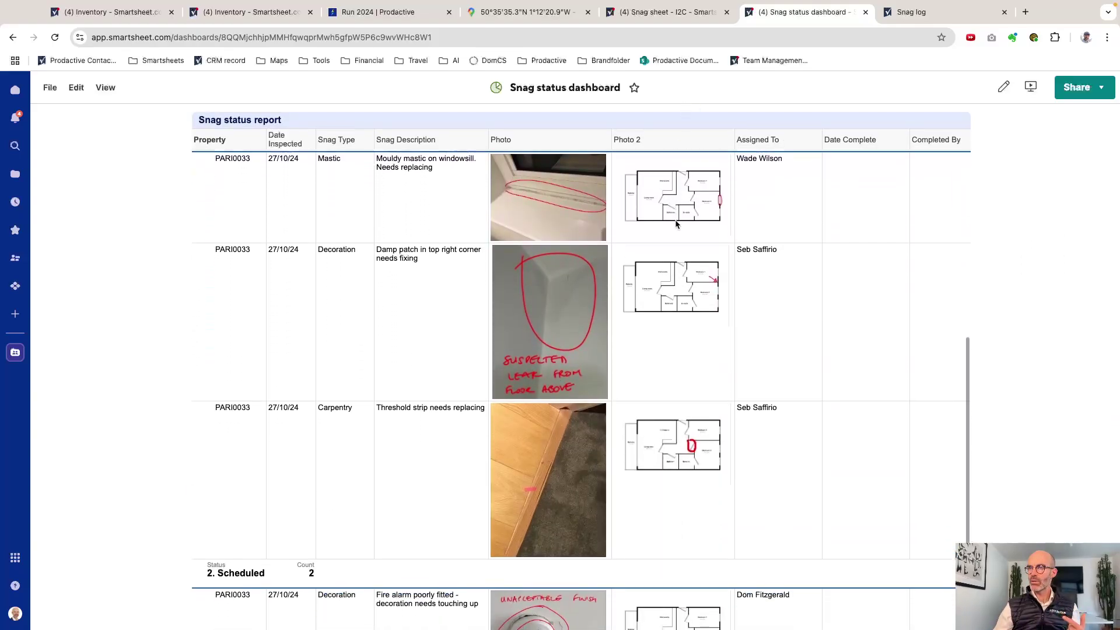
scroll(425, 200, up, 7)
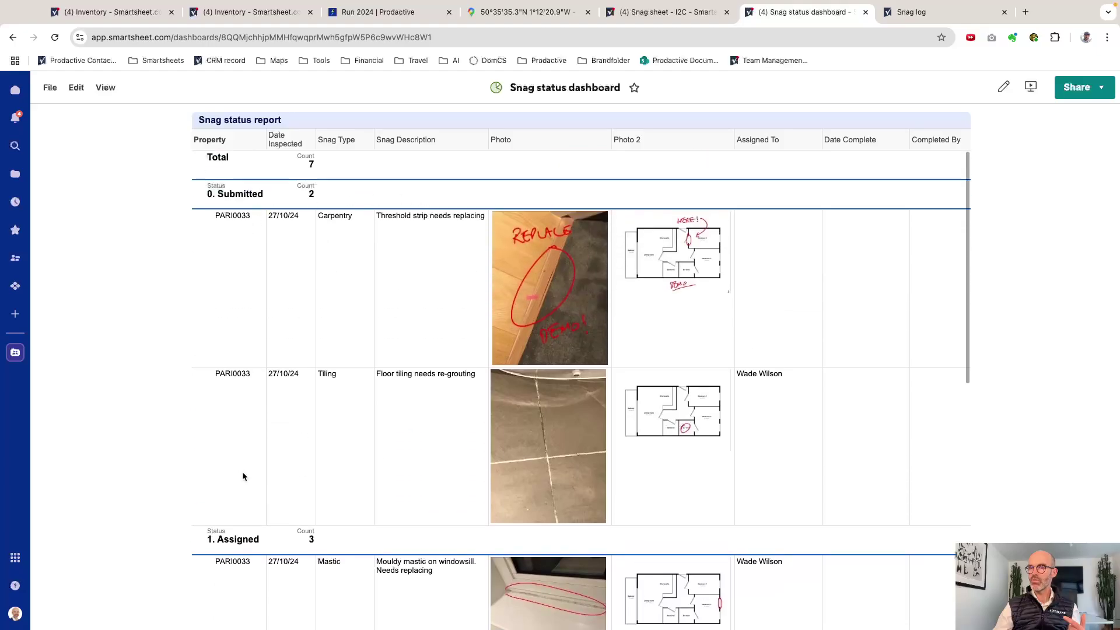
scroll(243, 473, down, 1)
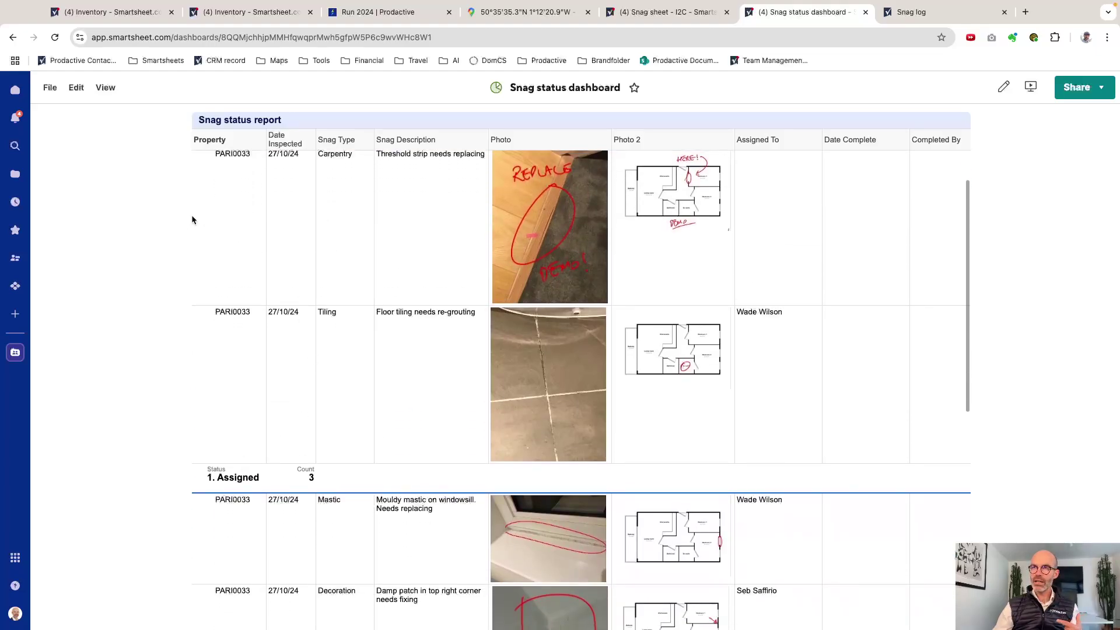
scroll(192, 256, up, 1)
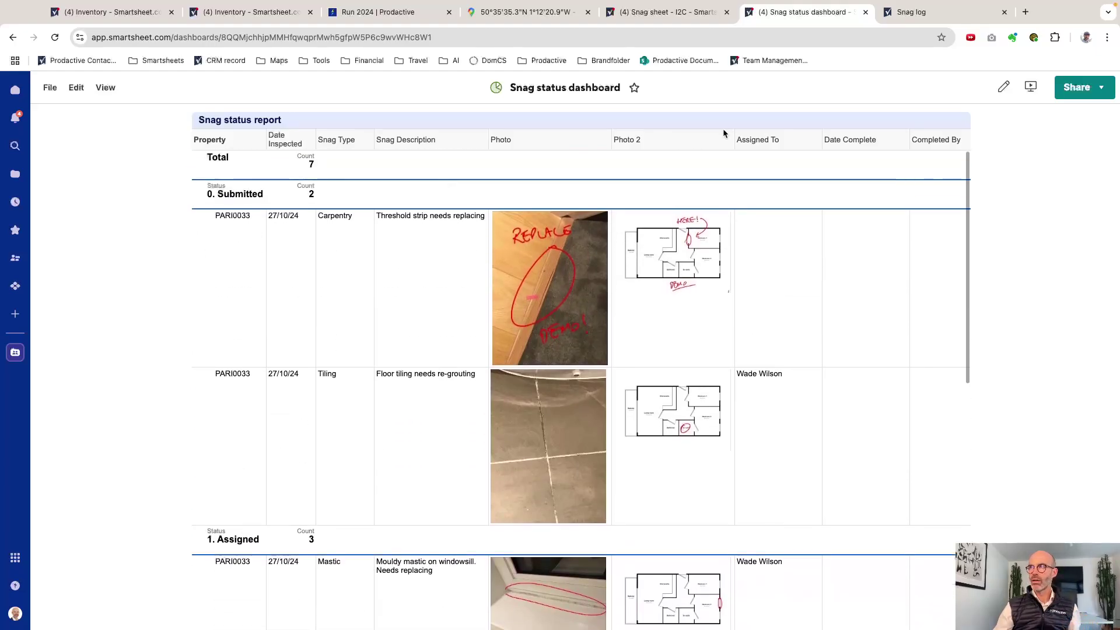
Refresh the Snag sheet - I2C sheet and show row 1's attachments.
click(691, 15)
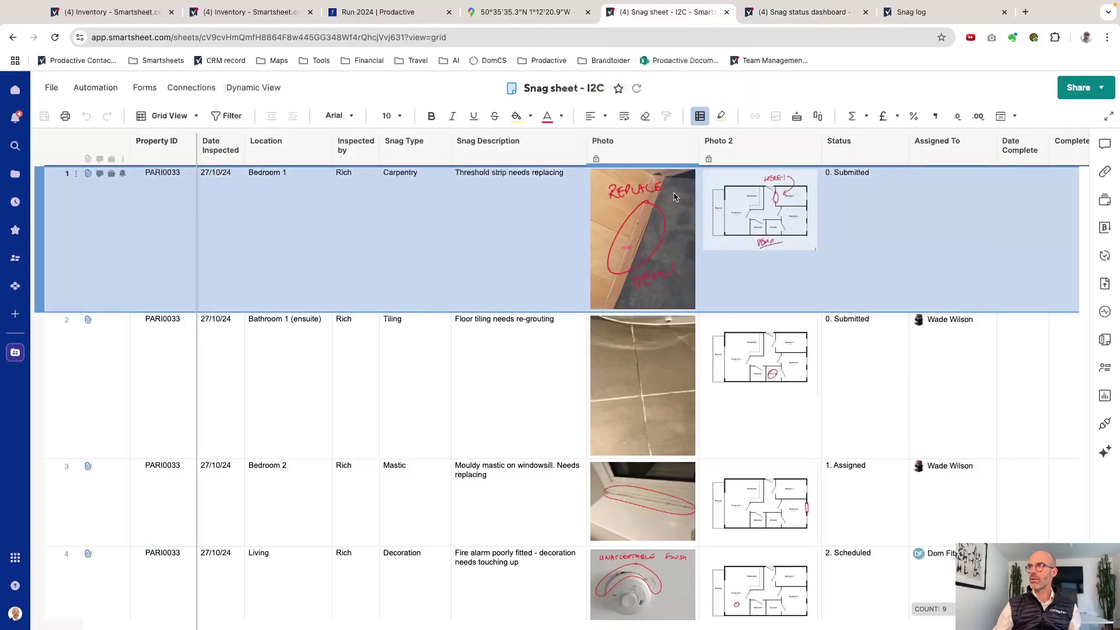
click(637, 89)
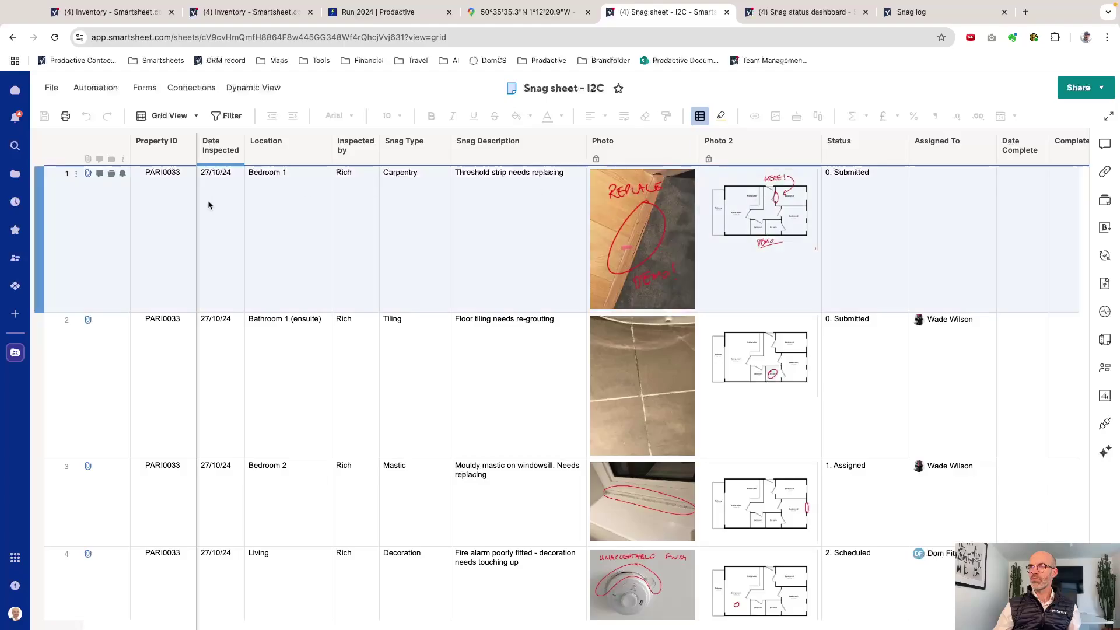
click(87, 175)
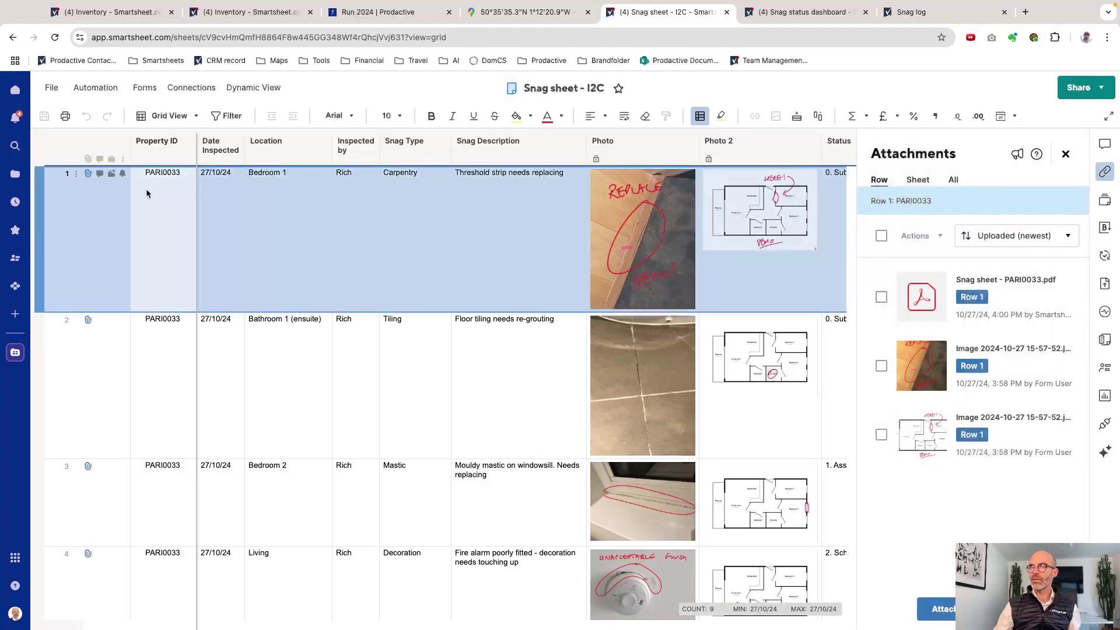
Preview the generated Snag sheet - PARI0033.pdf zoomed out, then close the viewer.
click(929, 304)
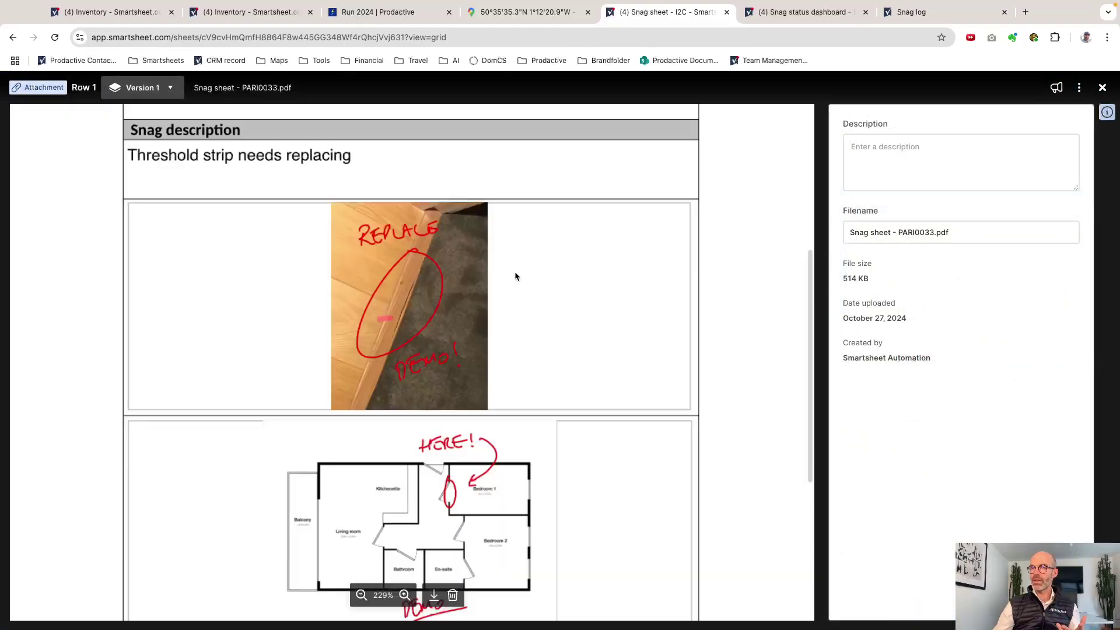
scroll(488, 294, up, 5)
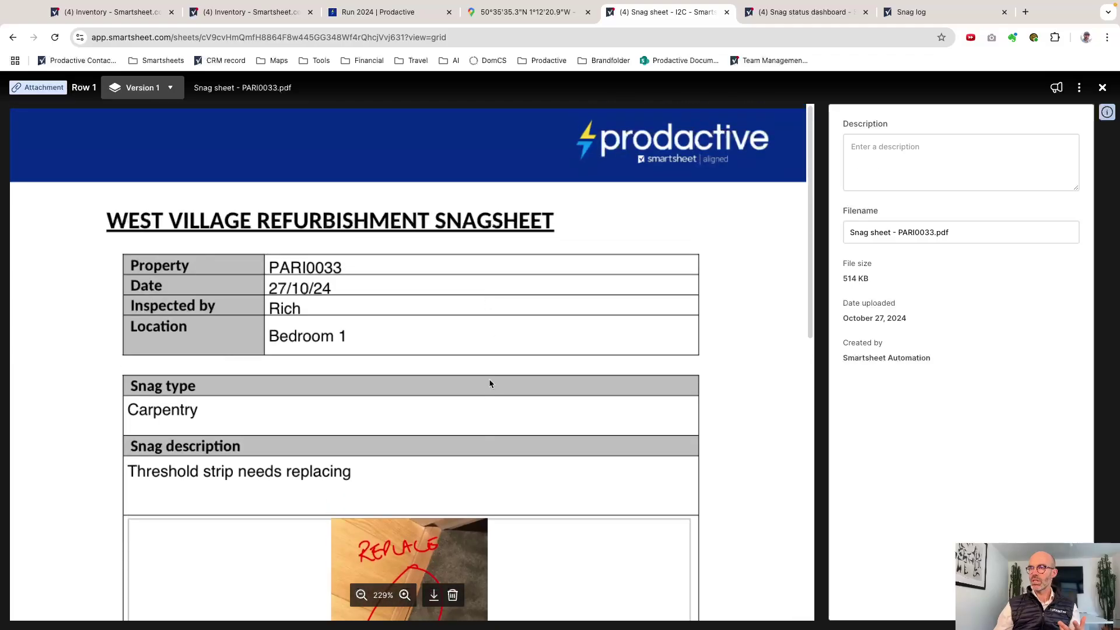
click(360, 594)
click(360, 594)
click(360, 595)
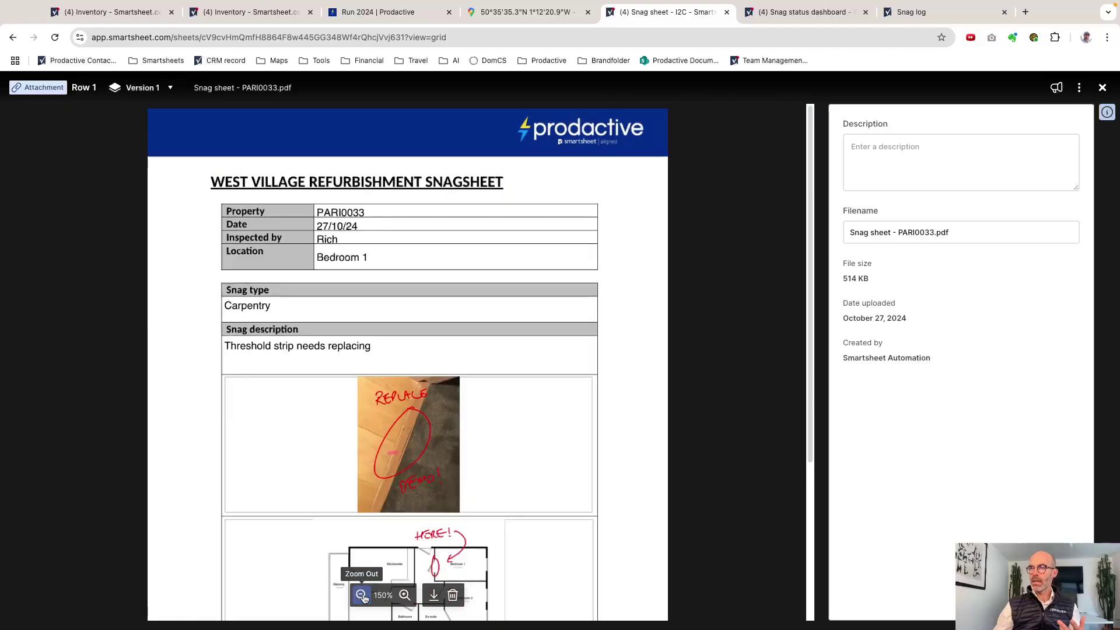
scroll(364, 561, down, 2)
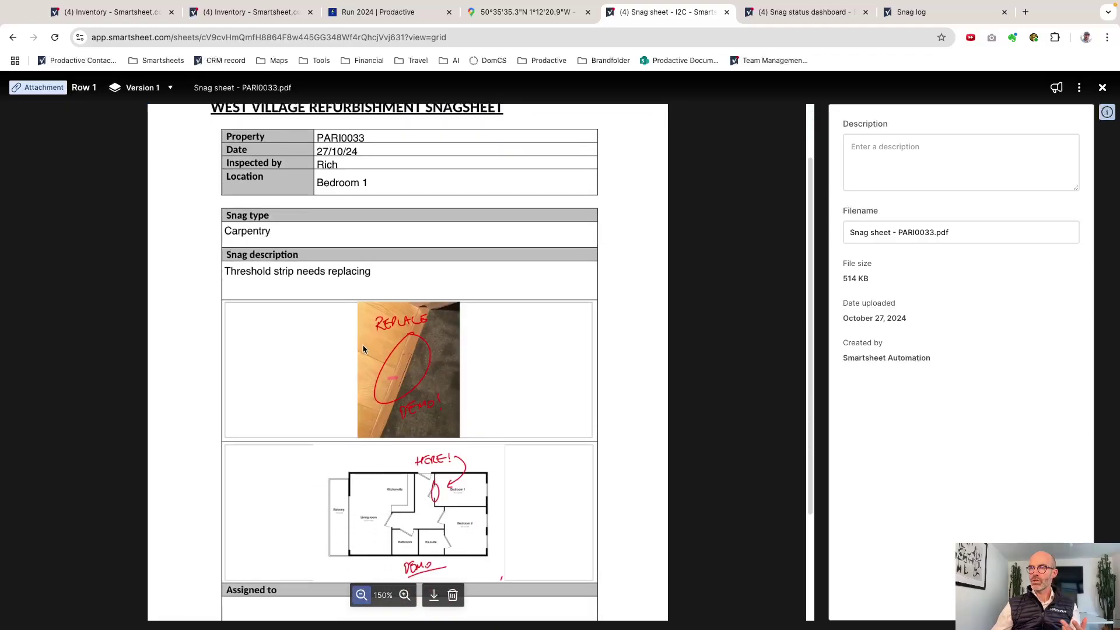
scroll(392, 371, down, 4)
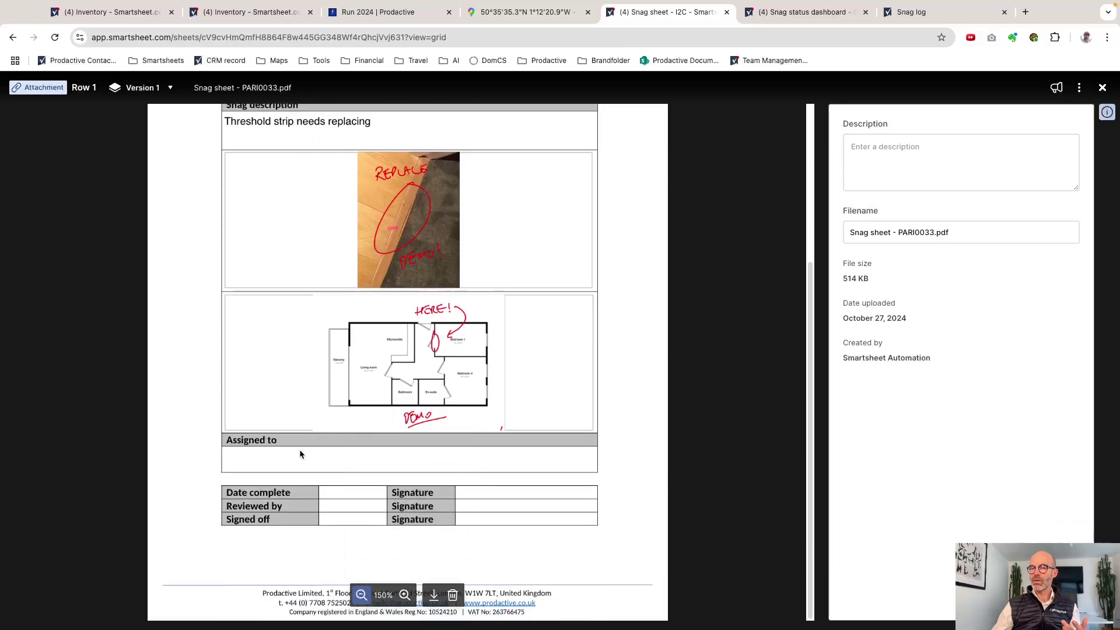
scroll(410, 505, up, 2)
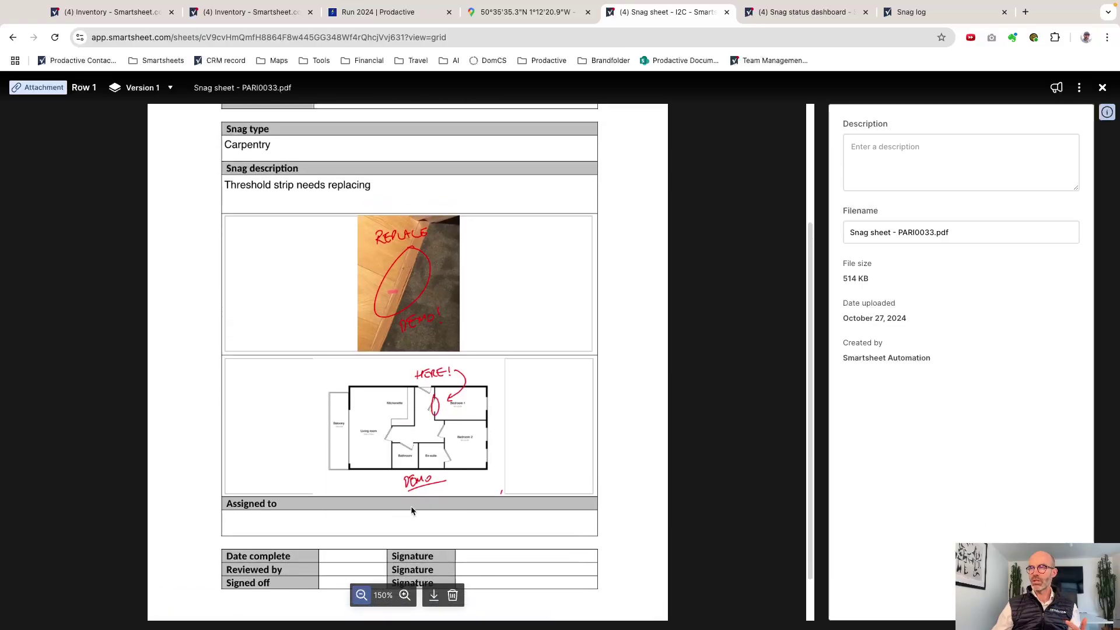
scroll(410, 505, up, 5)
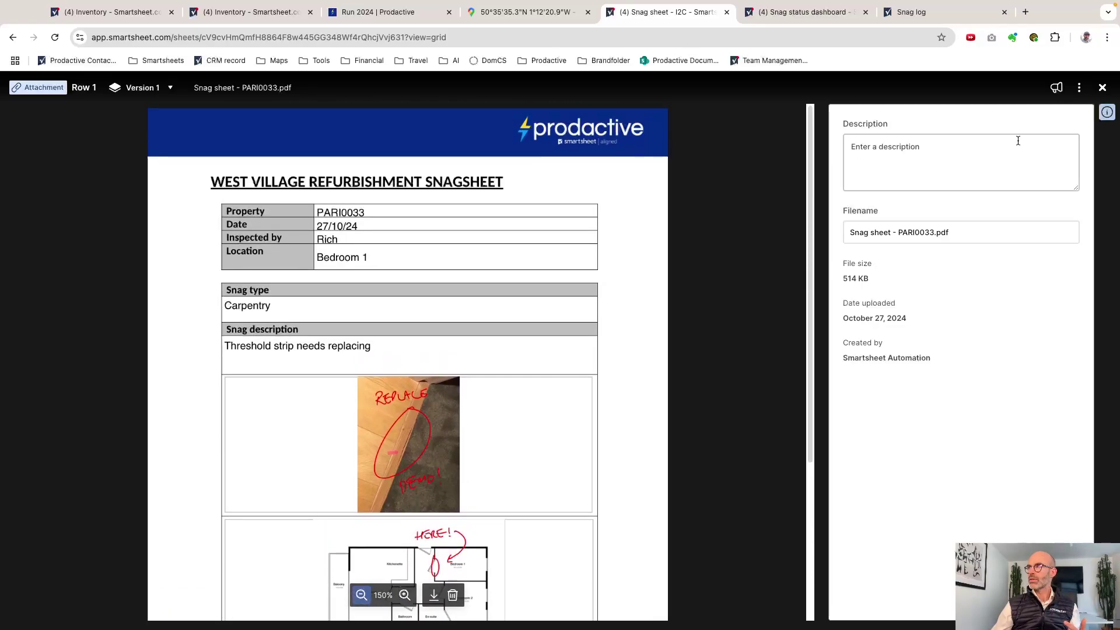
click(1102, 88)
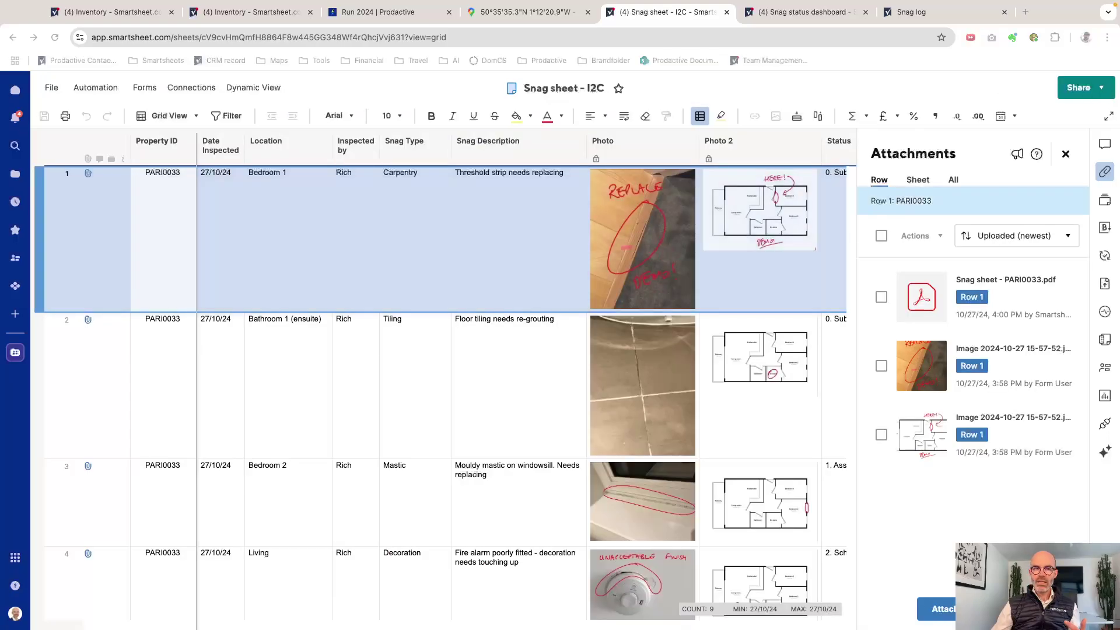